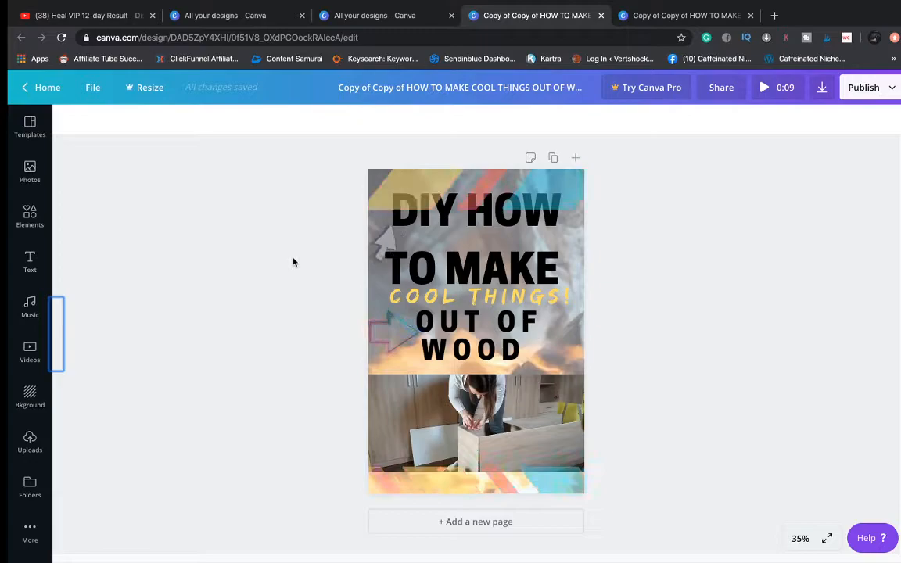
pyautogui.click(26, 137)
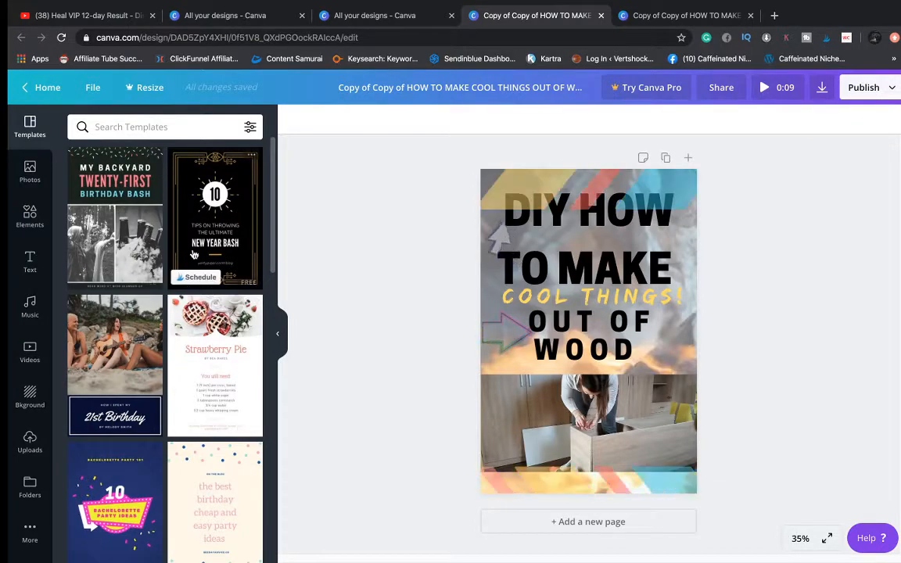
pyautogui.click(279, 341)
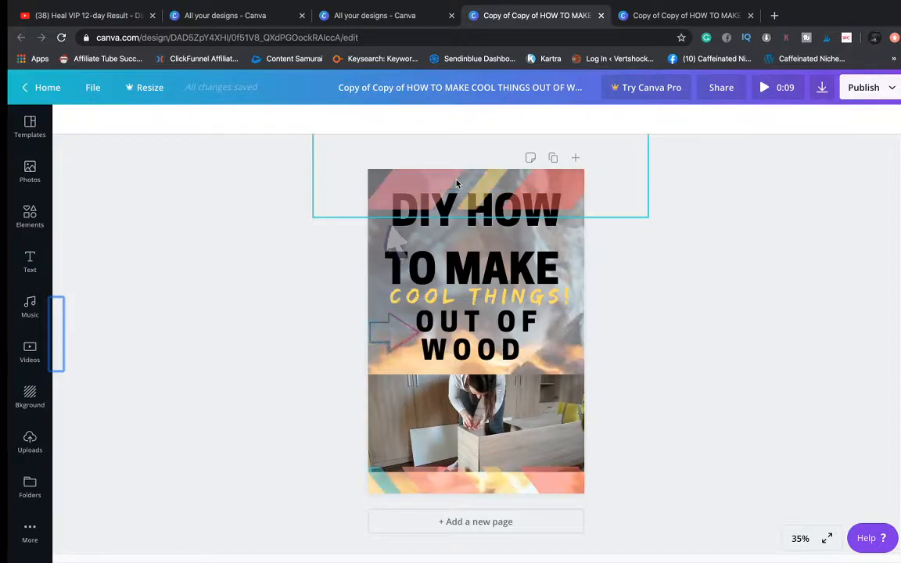
# - Shrink the large animated chevron sticker at the page's top and place it so only its tip shows at the upper-left edge
pyautogui.click(429, 188)
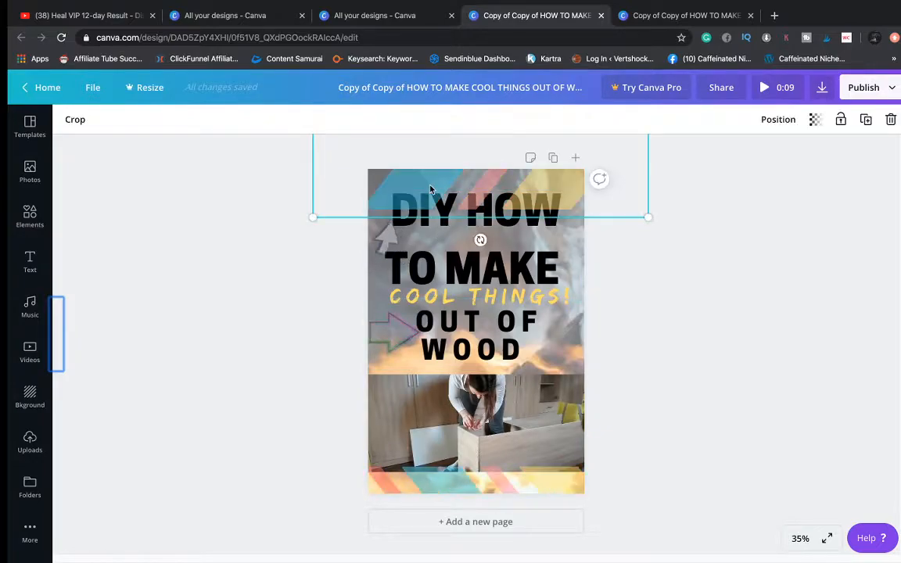
pyautogui.moveTo(429, 187); pyautogui.dragTo(439, 296)
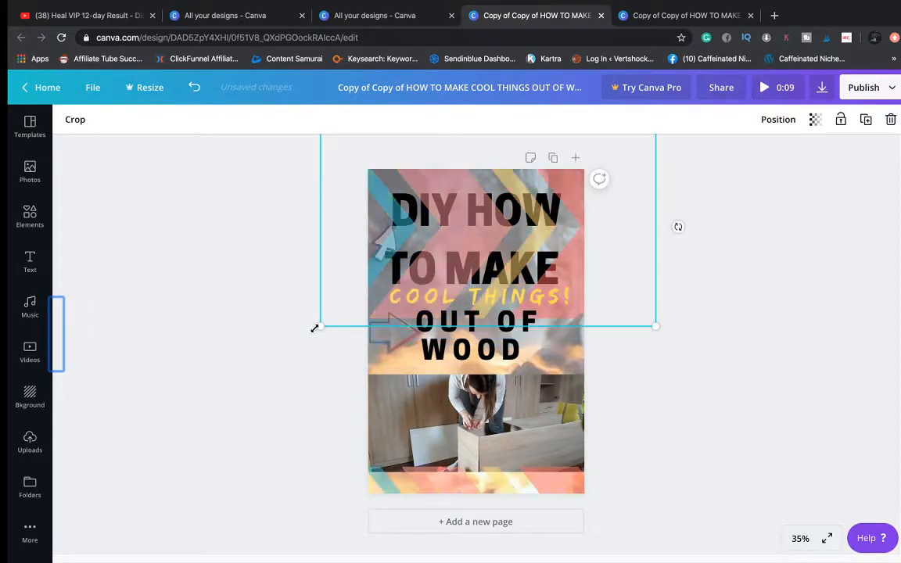
pyautogui.moveTo(319, 327); pyautogui.dragTo(559, 222)
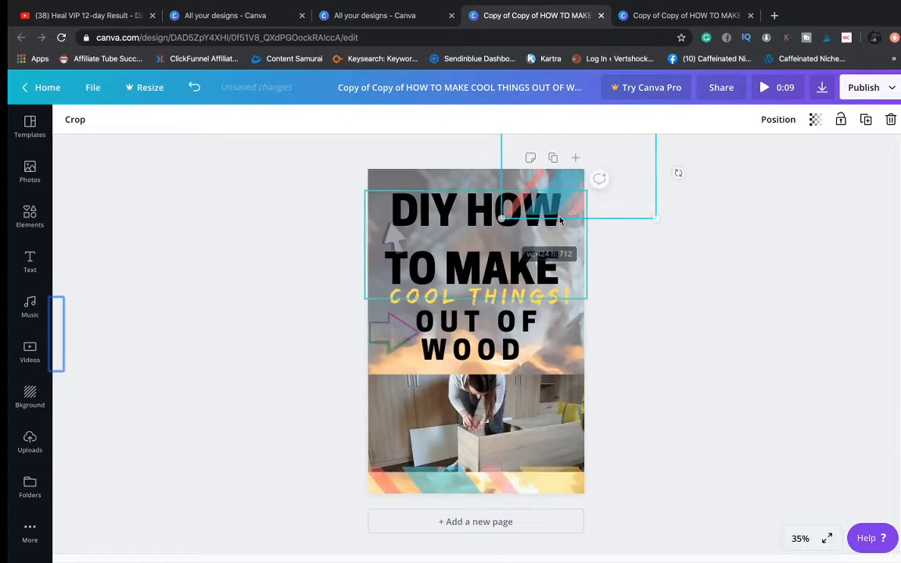
pyautogui.moveTo(568, 184); pyautogui.dragTo(396, 190)
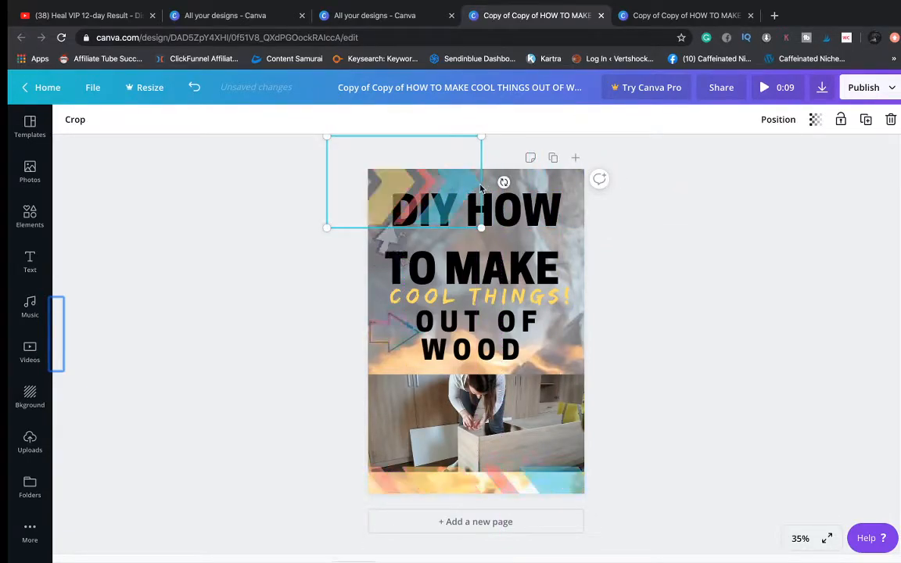
pyautogui.moveTo(482, 229); pyautogui.dragTo(418, 225)
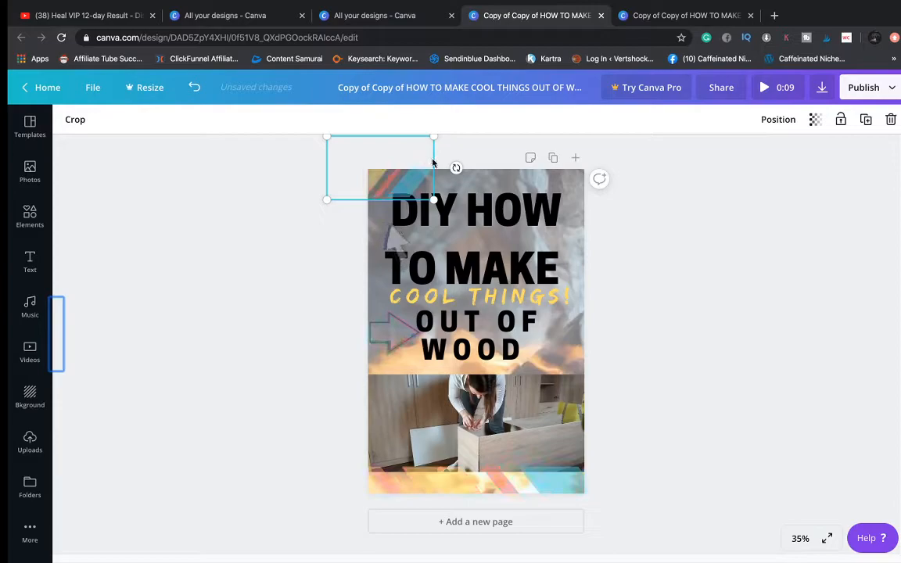
pyautogui.moveTo(427, 178); pyautogui.dragTo(359, 234)
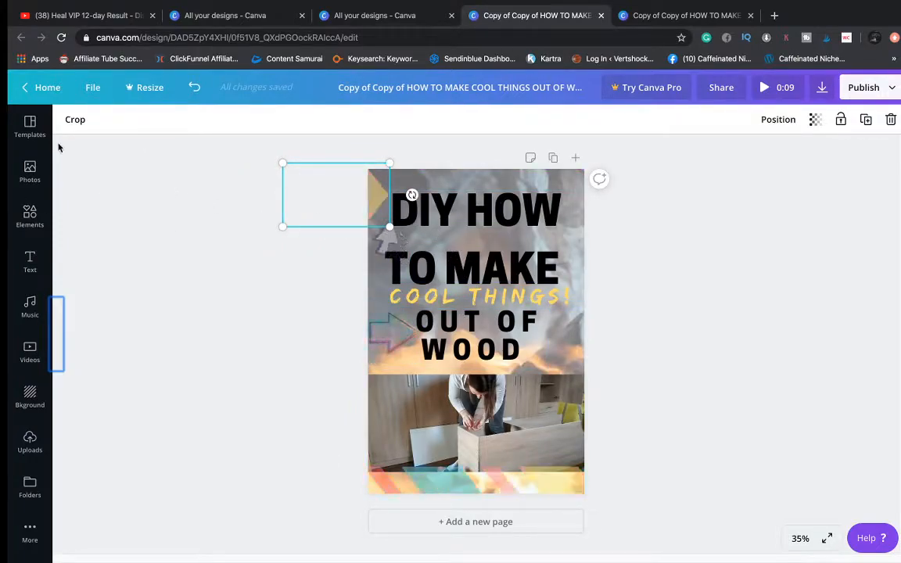
# - Search the elements for "arrow stickers" and add the multicoloured left-pointing chevron over the "OUT OF WOOD" text area
pyautogui.click(30, 218)
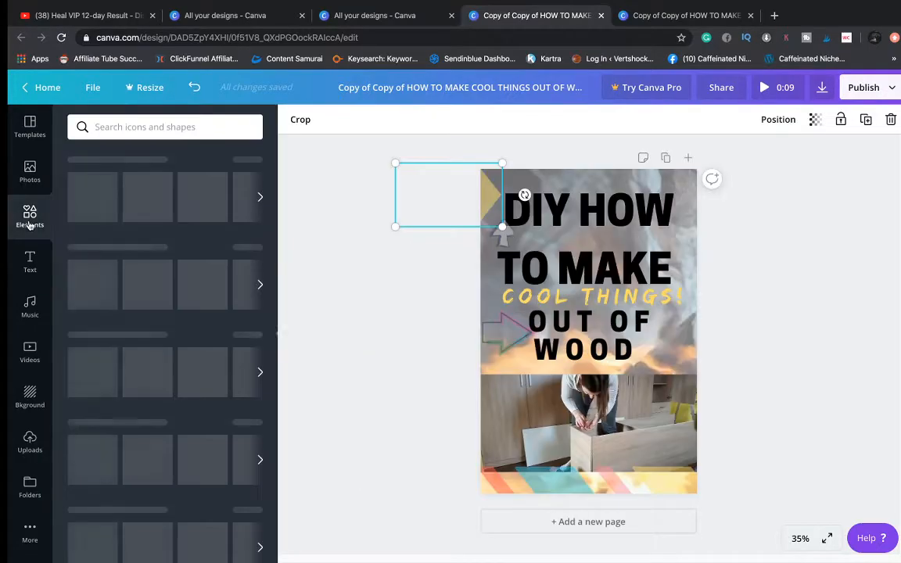
pyautogui.click(125, 128)
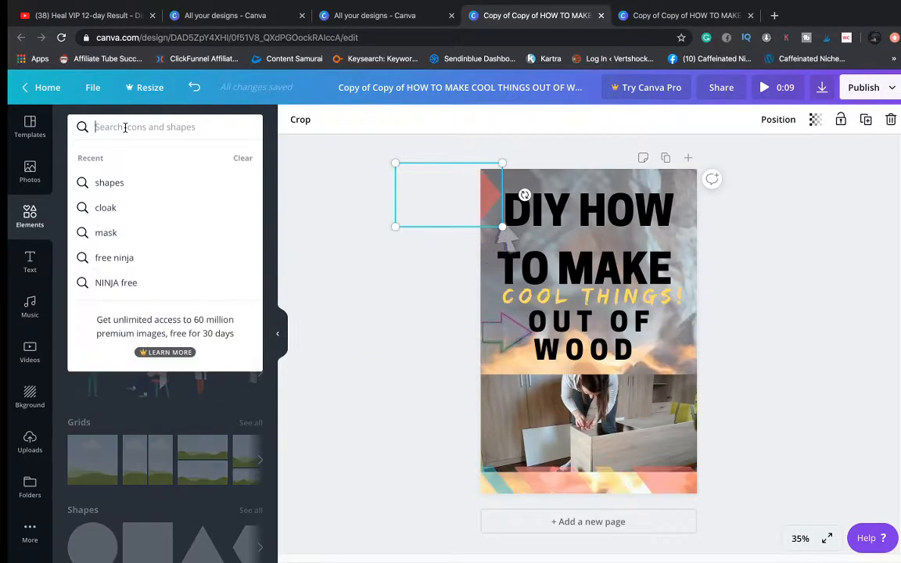
pyautogui.write('arrow ')
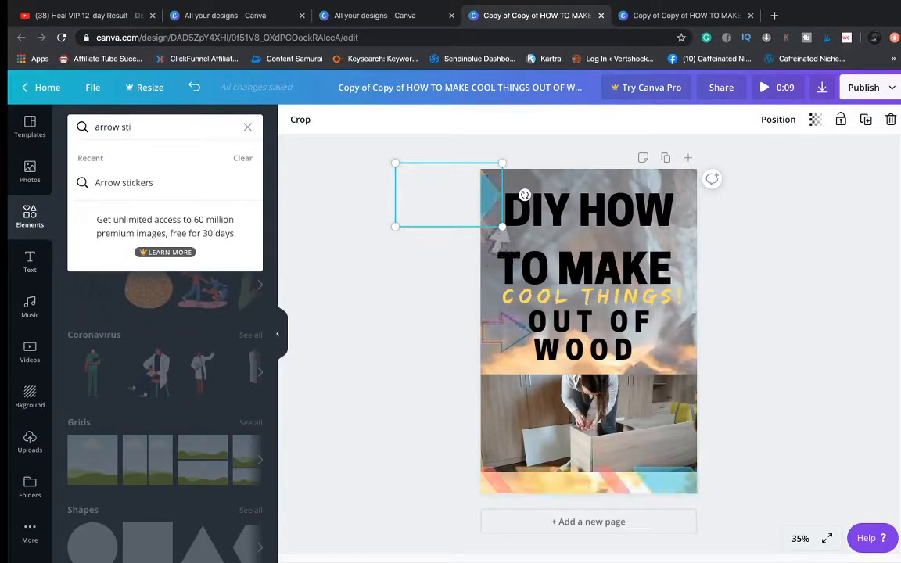
pyautogui.write('stickers')
pyautogui.press('Return')
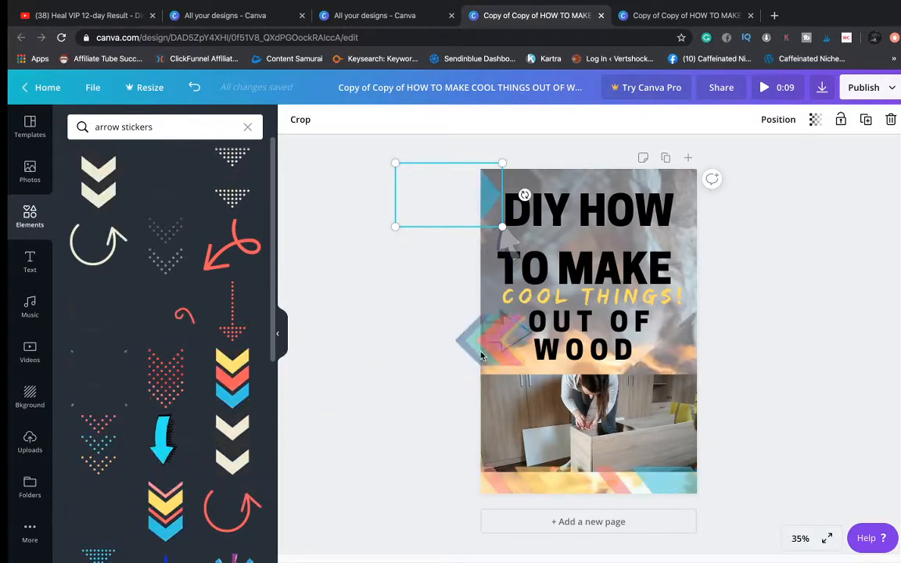
pyautogui.click(554, 321)
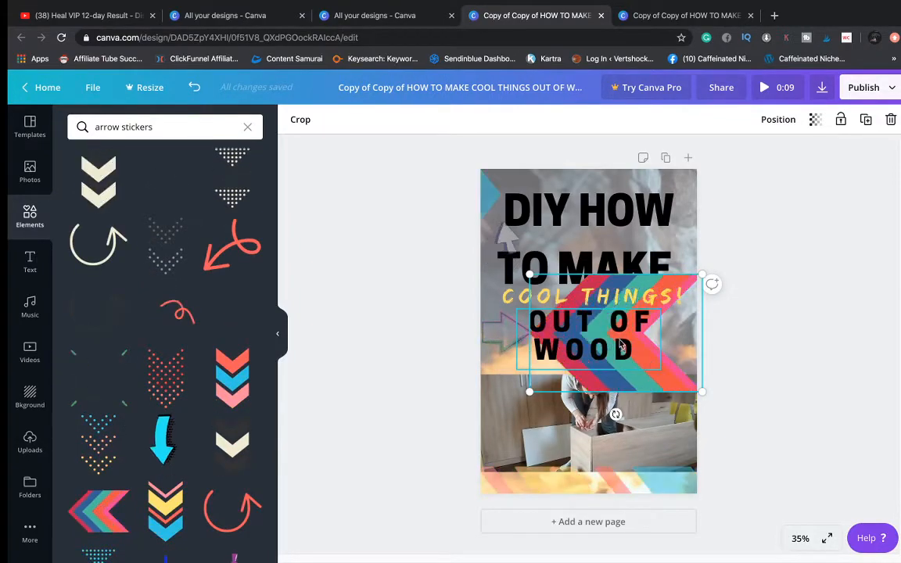
# - Set the new chevron sticker's transparency to 30 and collapse the elements library
pyautogui.click(816, 119)
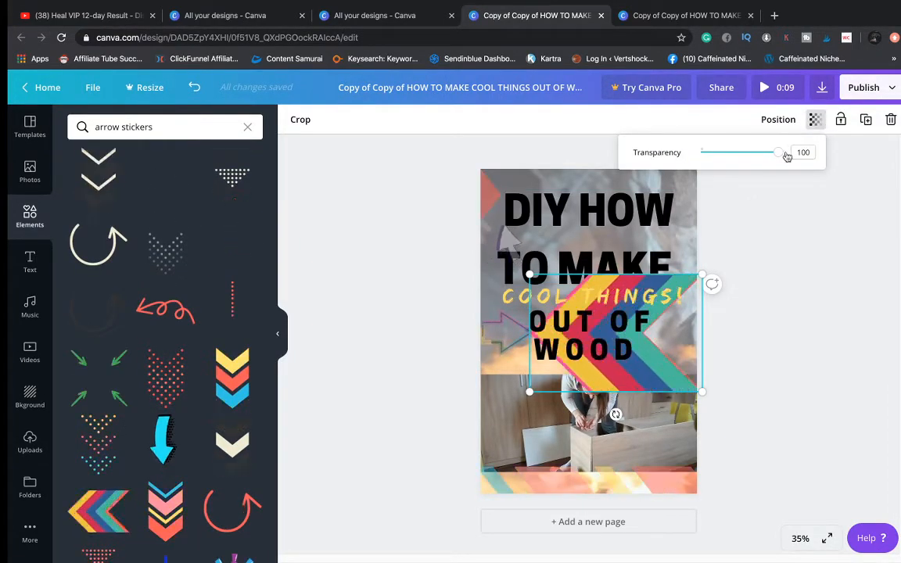
pyautogui.moveTo(778, 153); pyautogui.dragTo(724, 154)
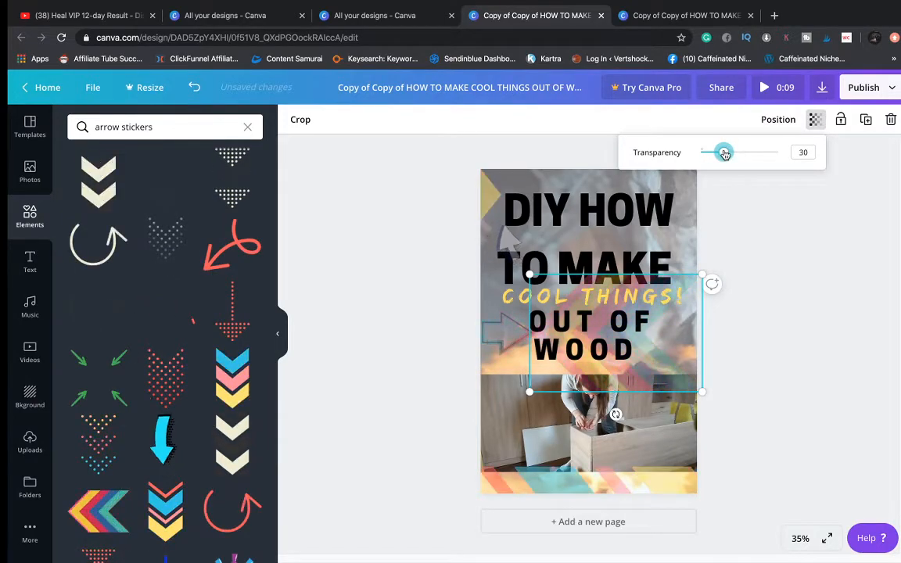
pyautogui.click(413, 291)
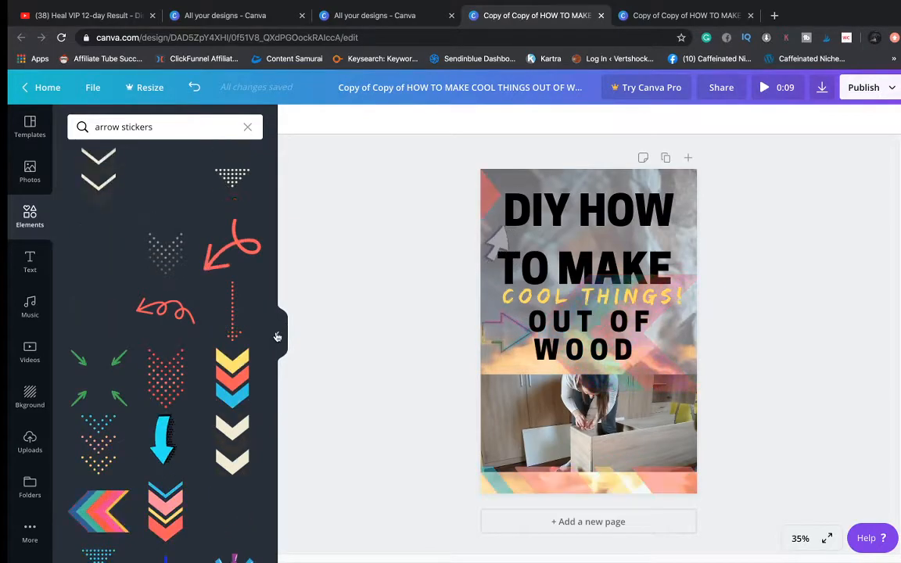
pyautogui.click(277, 338)
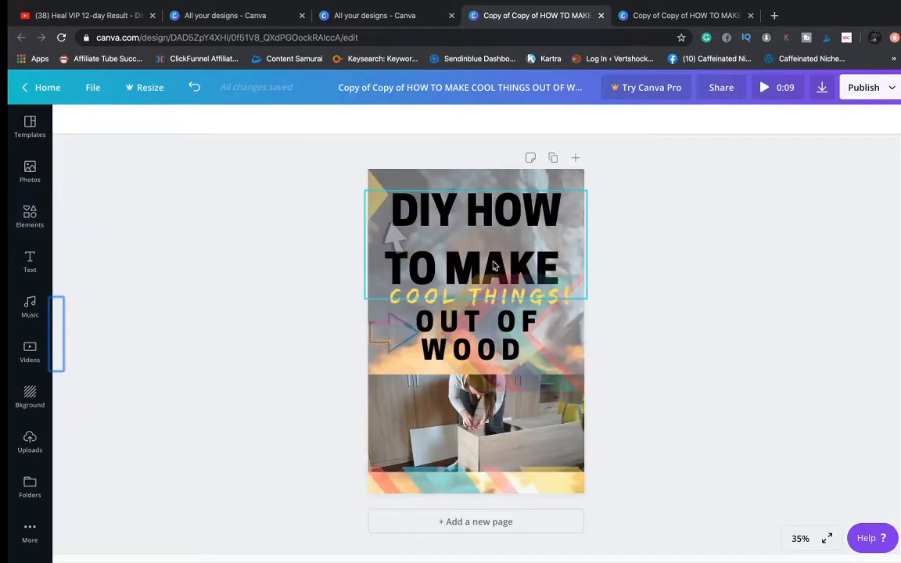
# - Move the "DIY HOW TO MAKE" and "OUT OF WOOD" texts off the page to its right side
pyautogui.moveTo(455, 212); pyautogui.dragTo(662, 191)
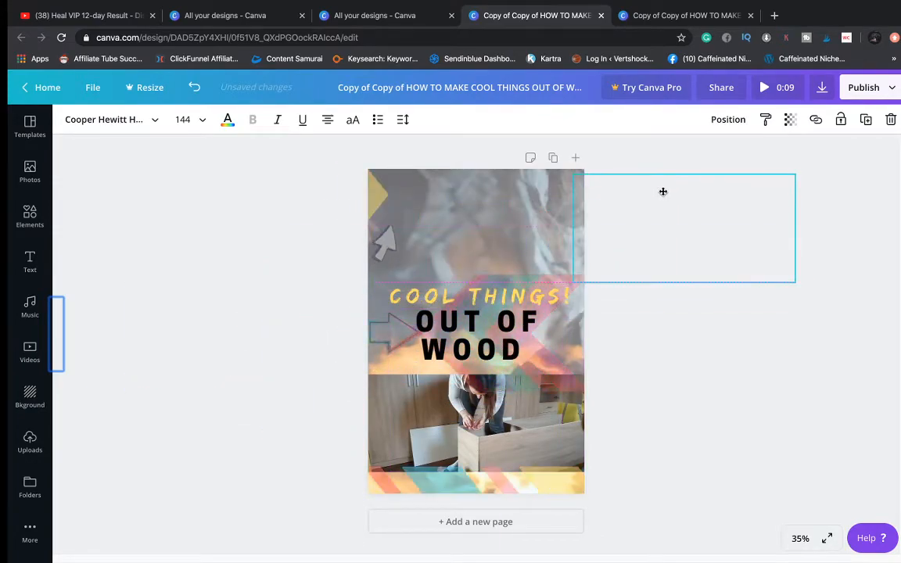
pyautogui.moveTo(461, 328); pyautogui.dragTo(618, 330)
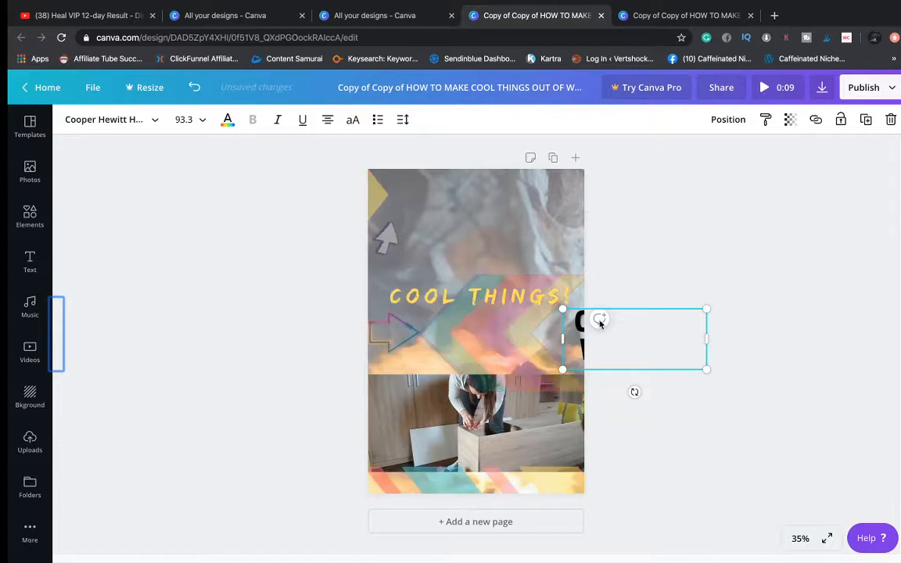
pyautogui.click(448, 247)
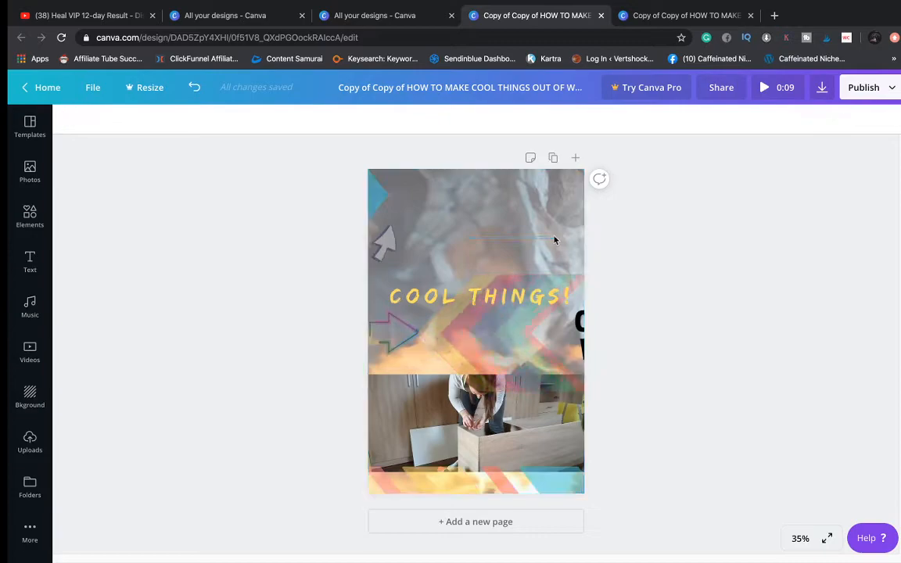
# - Detach the fire video from the background and move it up to the upper middle of the page
pyautogui.rightClick(475, 233)
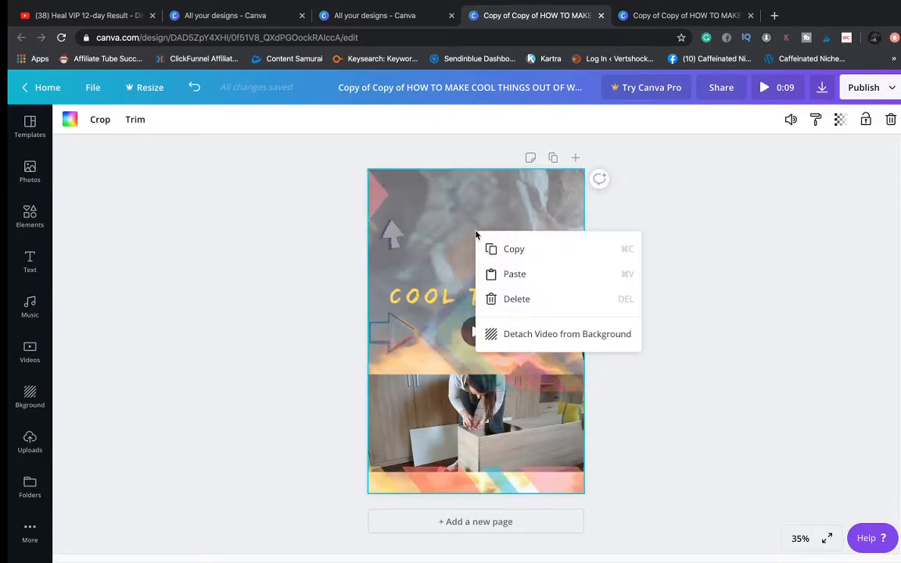
pyautogui.click(521, 335)
pyautogui.moveTo(475, 267); pyautogui.dragTo(468, 205)
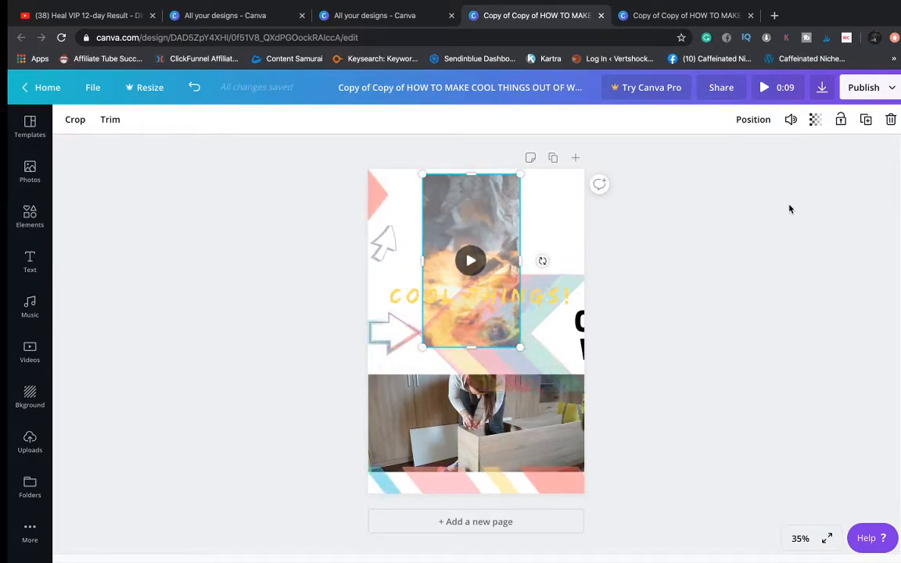
# - Examine the detached fire video's transparency setting and play its preview
pyautogui.click(815, 123)
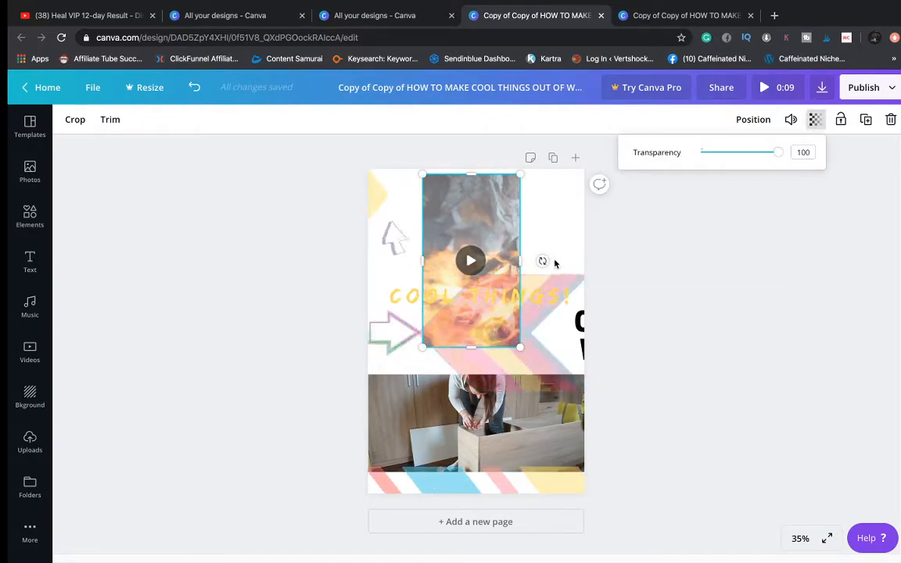
pyautogui.click(493, 235)
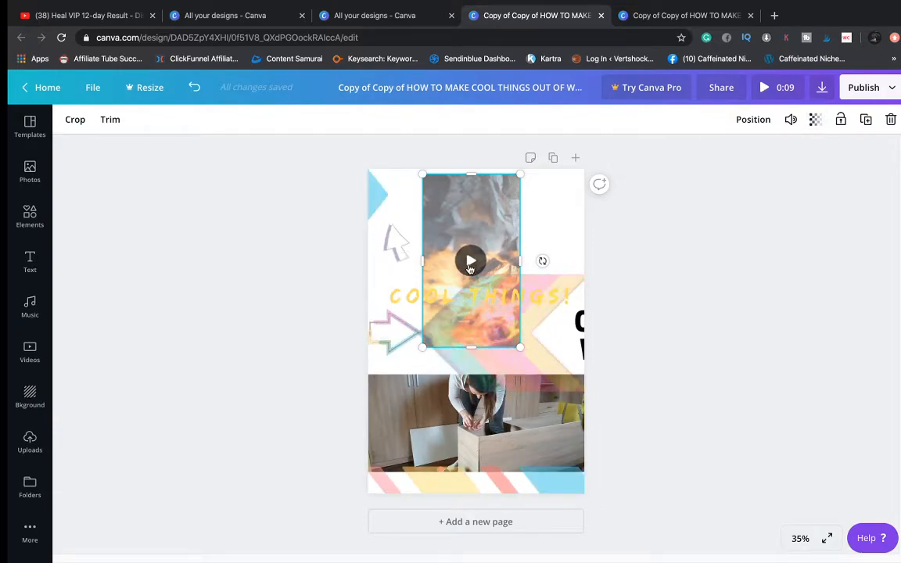
pyautogui.click(470, 262)
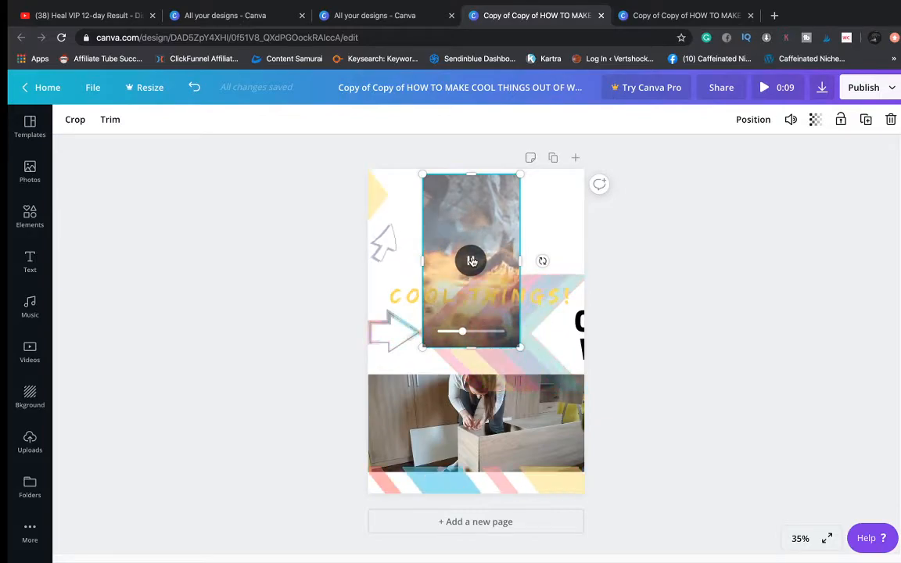
pyautogui.moveTo(469, 331); pyautogui.dragTo(347, 412)
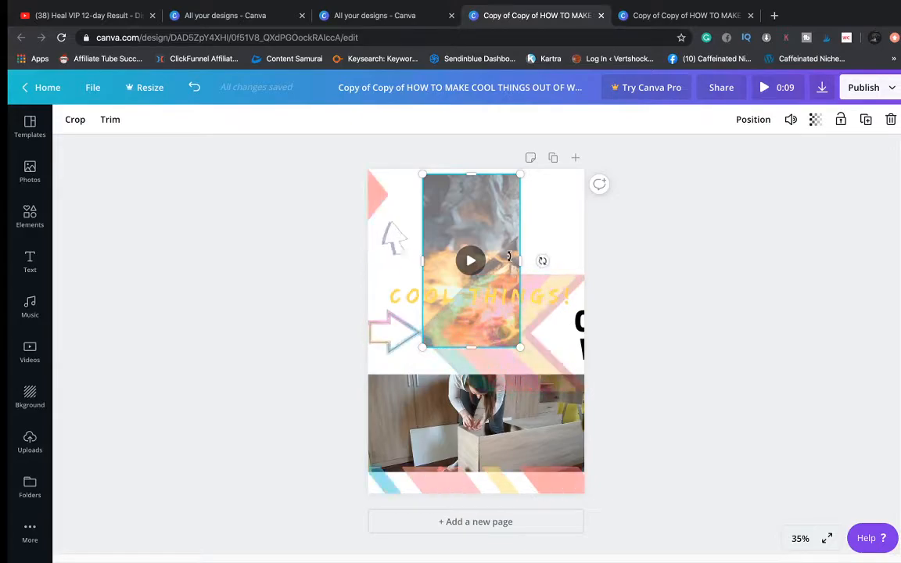
pyautogui.moveTo(445, 208)
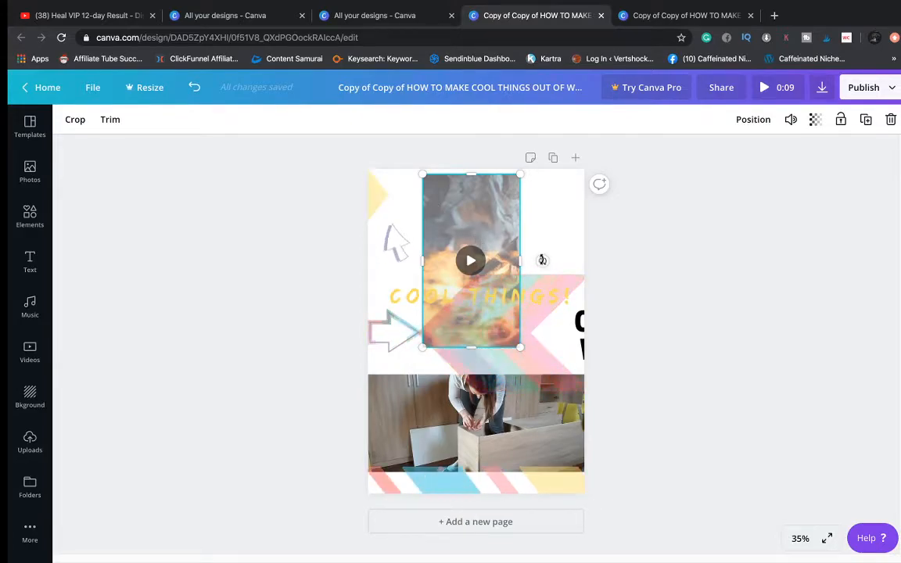
pyautogui.moveTo(542, 261); pyautogui.dragTo(520, 266)
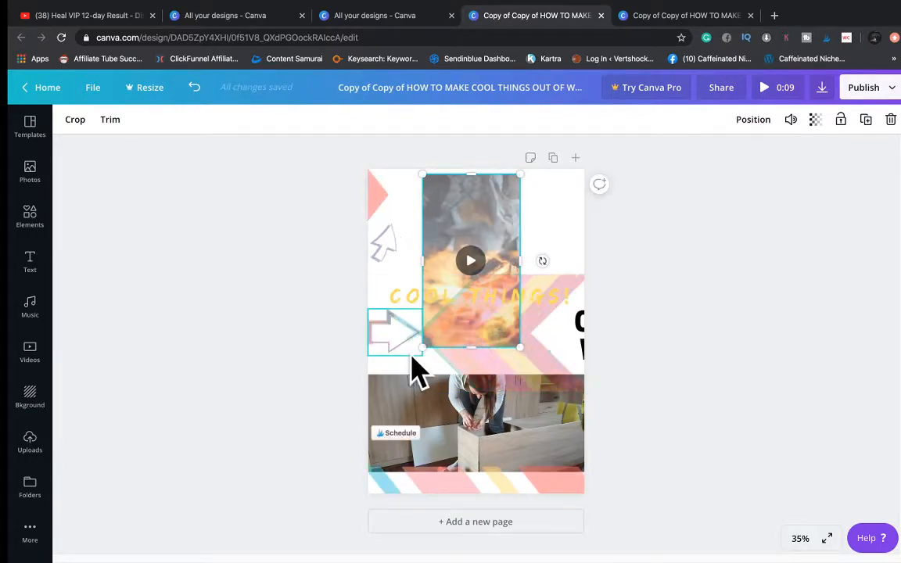
# - Enlarge the detached fire video to cover almost the whole page, with its transparency at 100
pyautogui.moveTo(422, 348); pyautogui.dragTo(353, 504)
pyautogui.moveTo(523, 334); pyautogui.dragTo(584, 324)
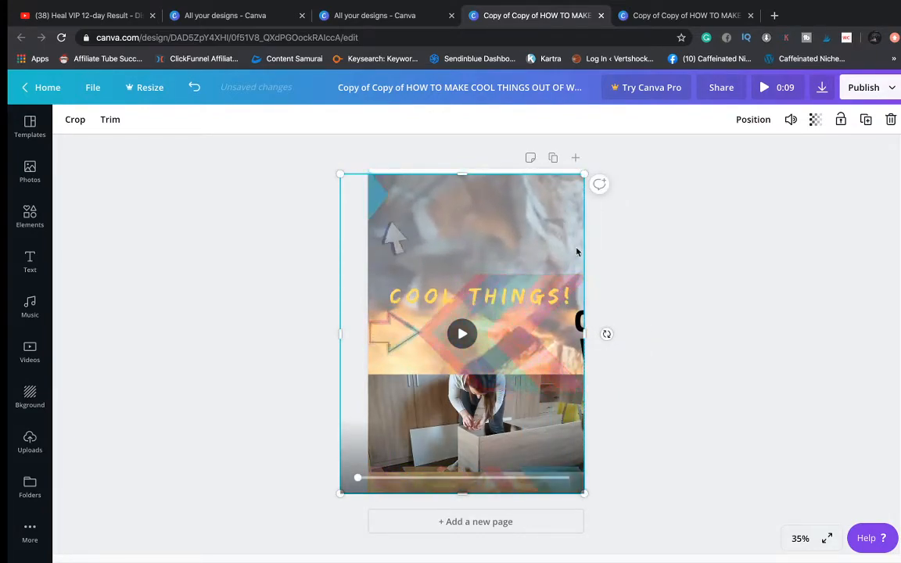
pyautogui.click(814, 119)
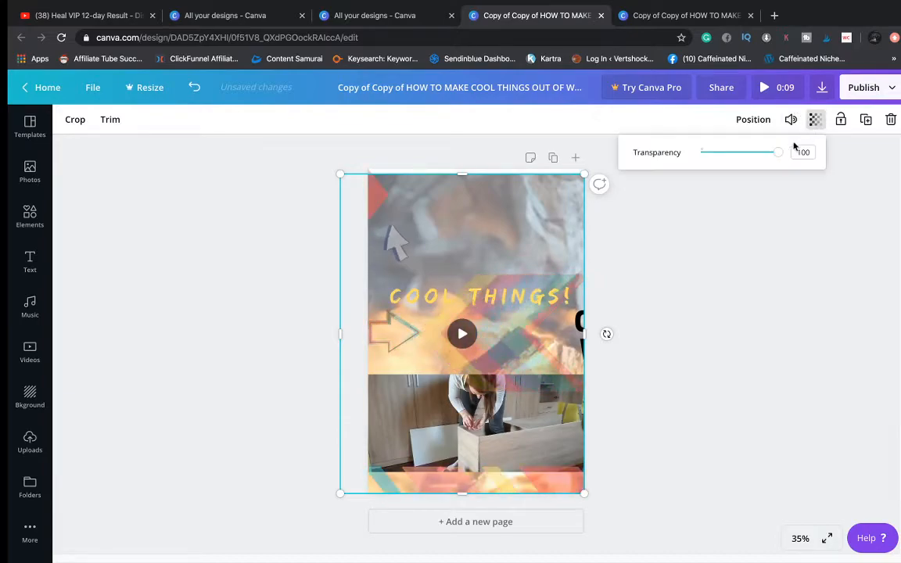
pyautogui.moveTo(777, 152)
pyautogui.mouseDown()
pyautogui.moveTo(727, 154)
pyautogui.moveTo(712, 166)
pyautogui.moveTo(781, 151)
pyautogui.mouseUp()
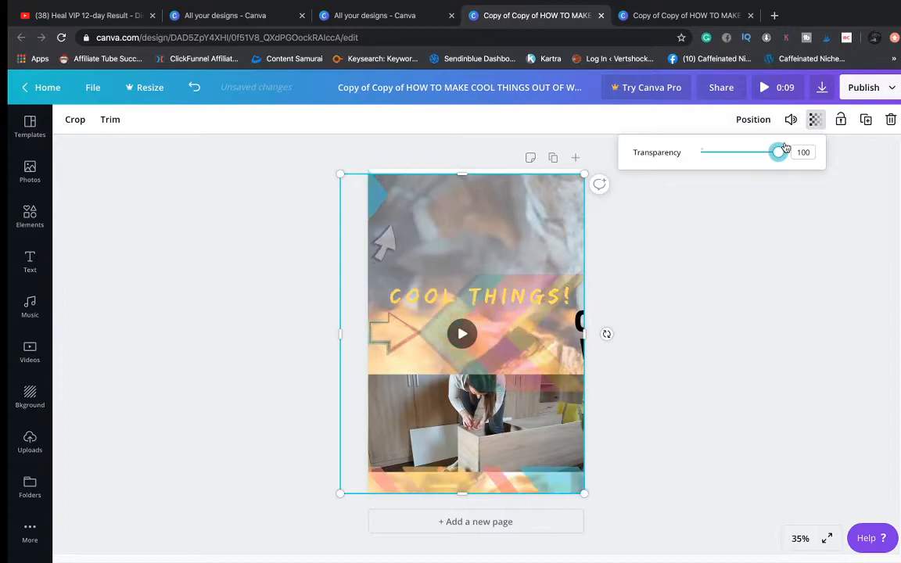
# - Play the woodworking video in the lower part of the page and examine its transparency setting
pyautogui.click(428, 436)
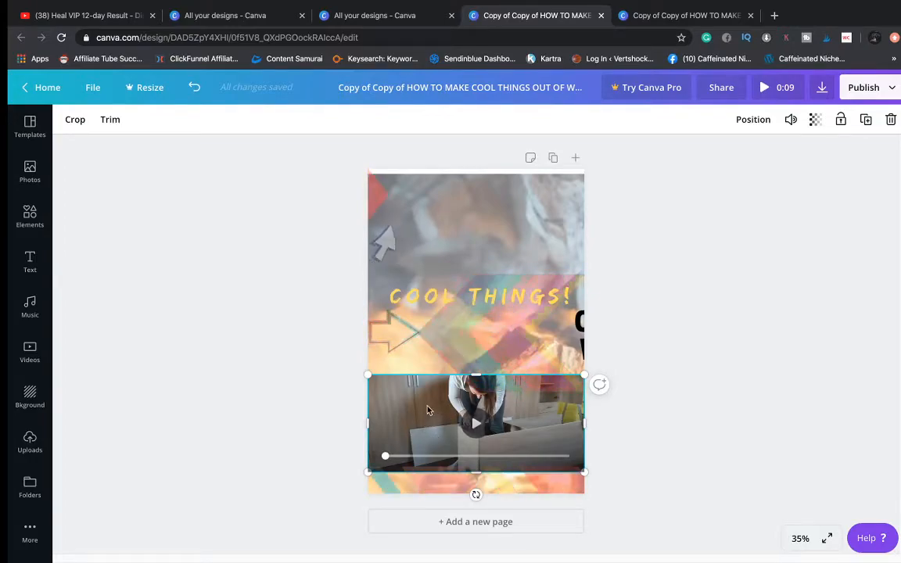
pyautogui.click(476, 427)
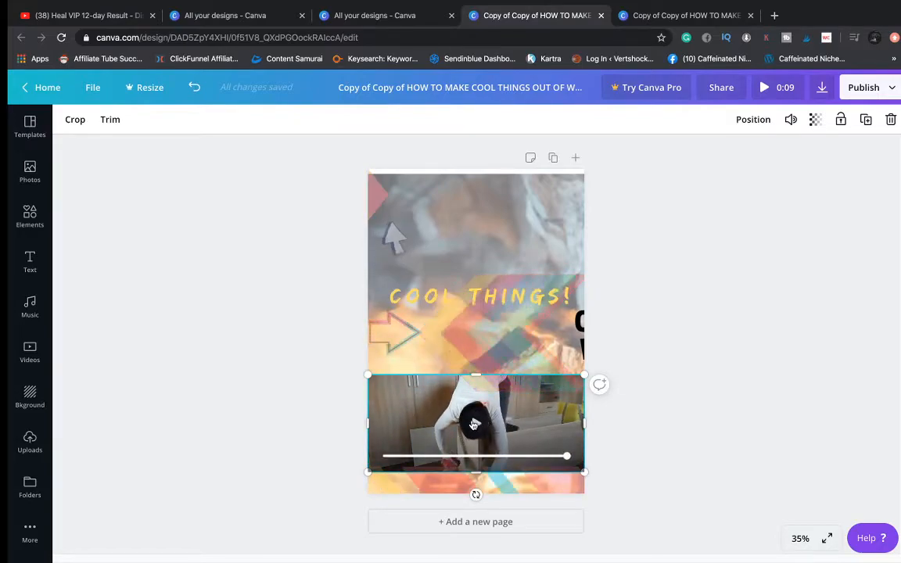
pyautogui.click(815, 120)
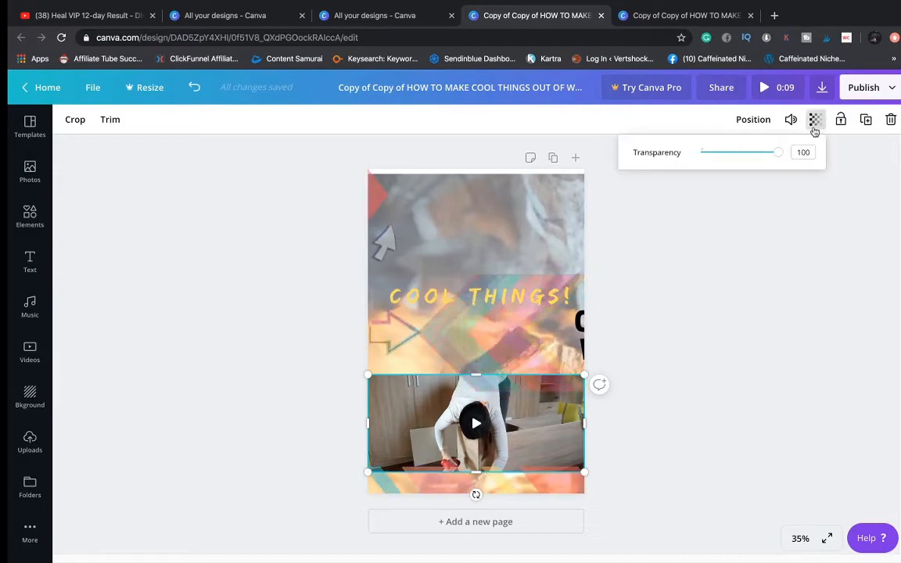
pyautogui.click(640, 297)
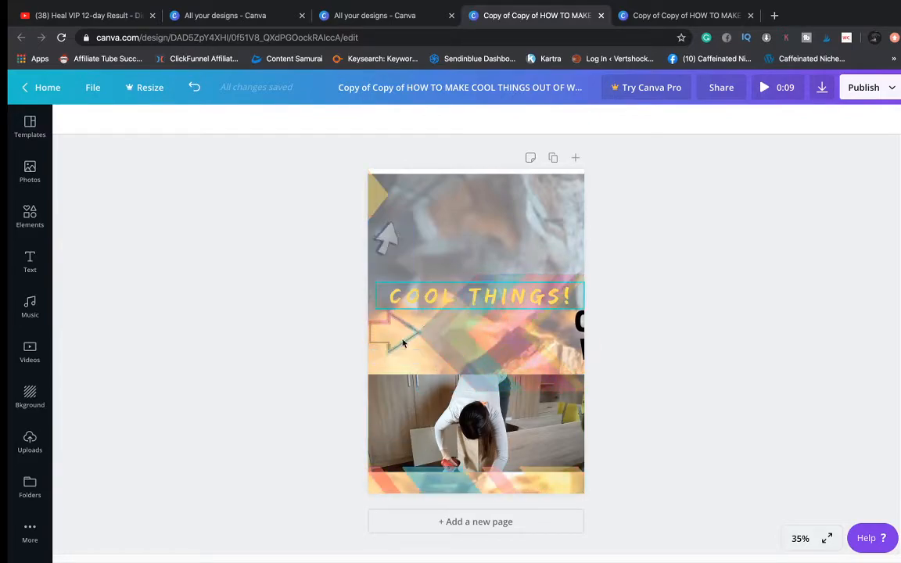
# - Move the coloured-stripe graphic and yellow triangle off the page, and place the "DIY HOW TO MAKE" title across its upper part
pyautogui.moveTo(498, 347); pyautogui.dragTo(124, 400)
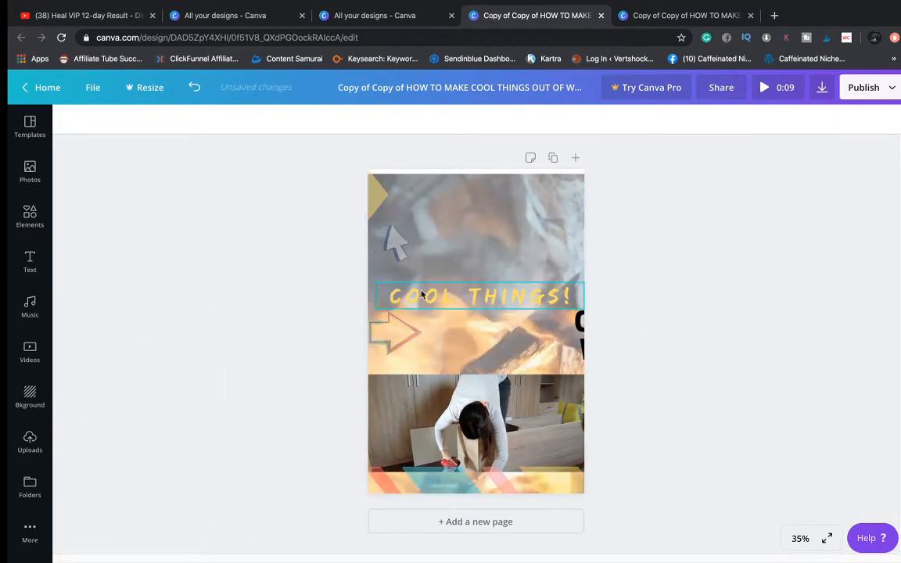
pyautogui.moveTo(375, 203); pyautogui.dragTo(250, 212)
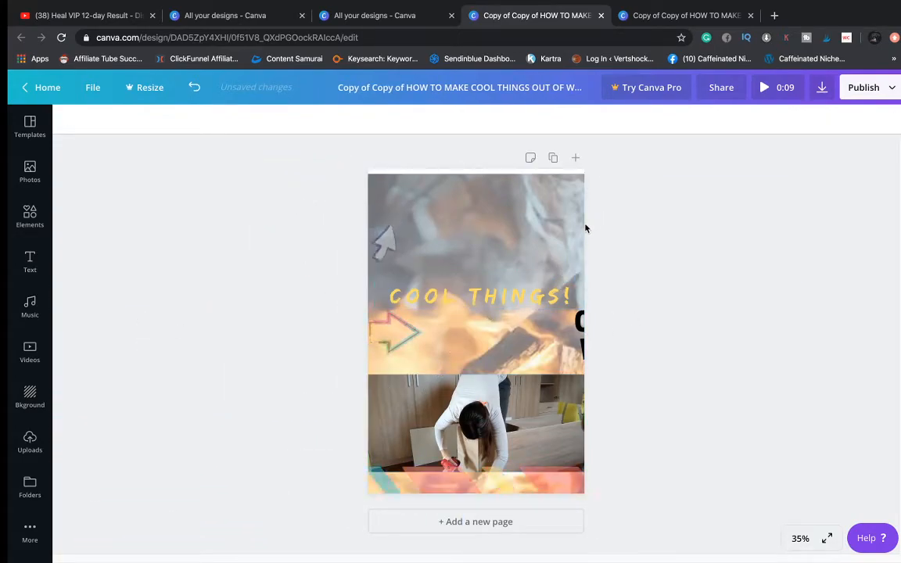
pyautogui.moveTo(581, 231); pyautogui.dragTo(371, 236)
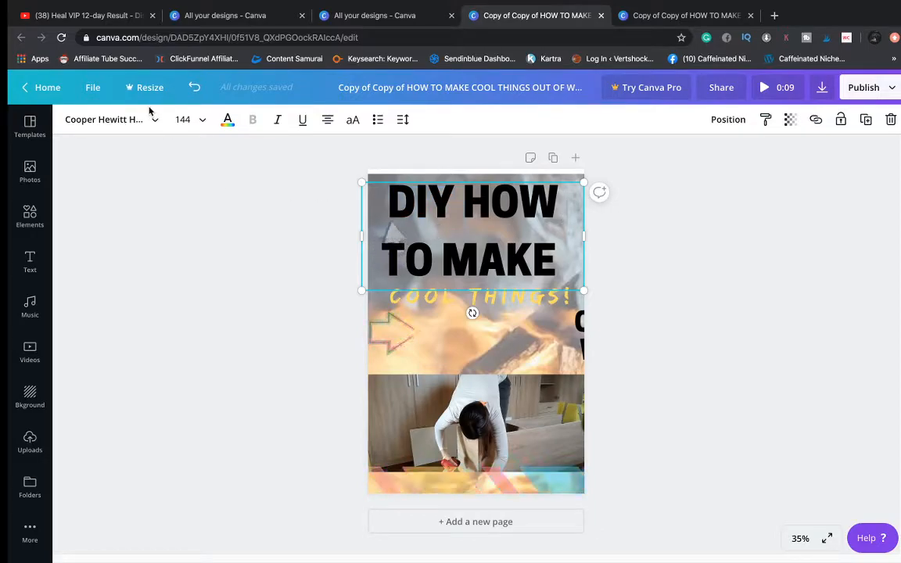
# - Try the League Spartan and Anton fonts on the "DIY HOW TO MAKE" title, and restore Cooper Hewitt Heavy
pyautogui.click(104, 119)
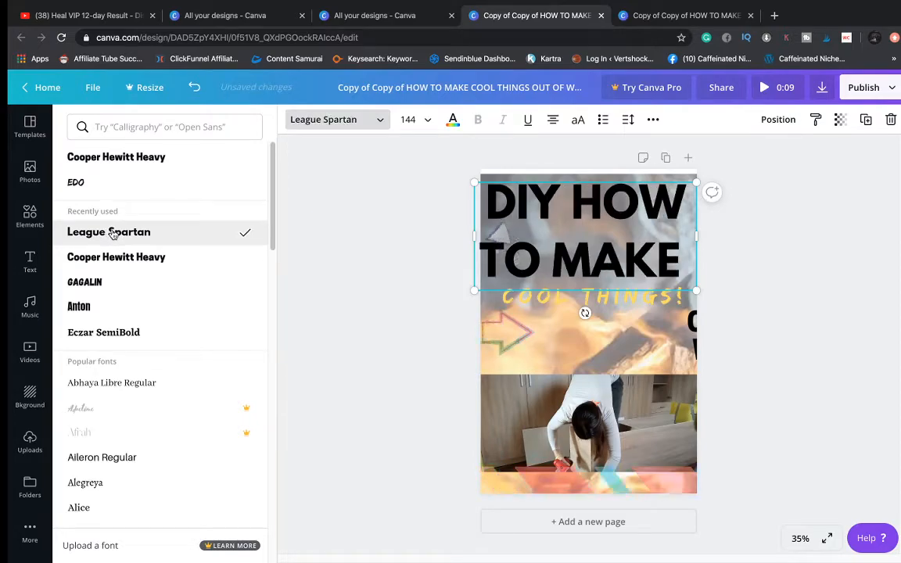
pyautogui.click(114, 258)
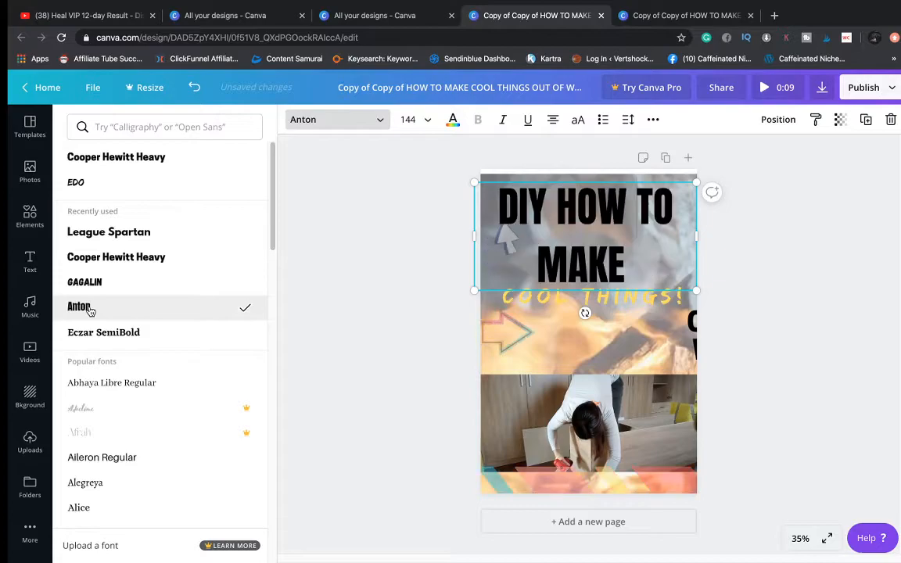
pyautogui.click(110, 159)
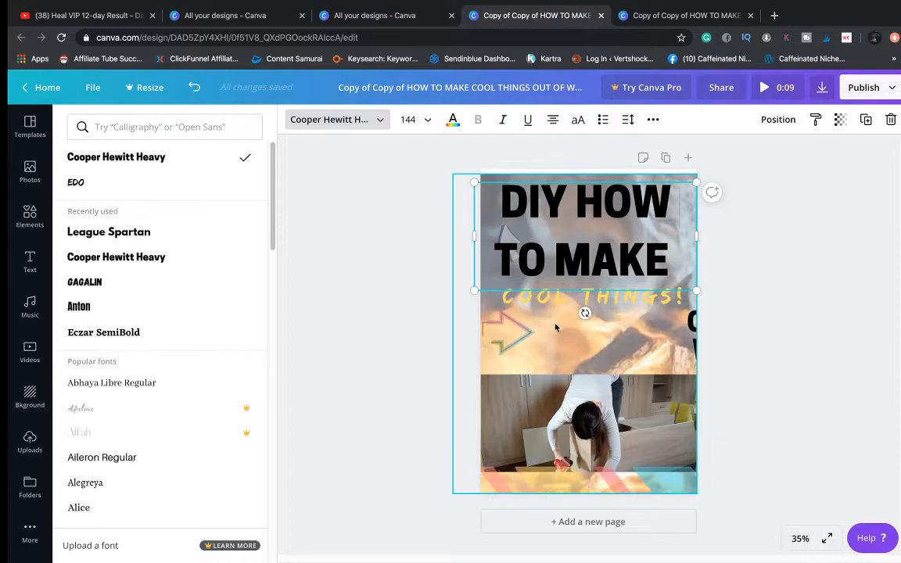
# - Set the letter spacing of the yellow "COOL THINGS!" text to 181
pyautogui.click(555, 327)
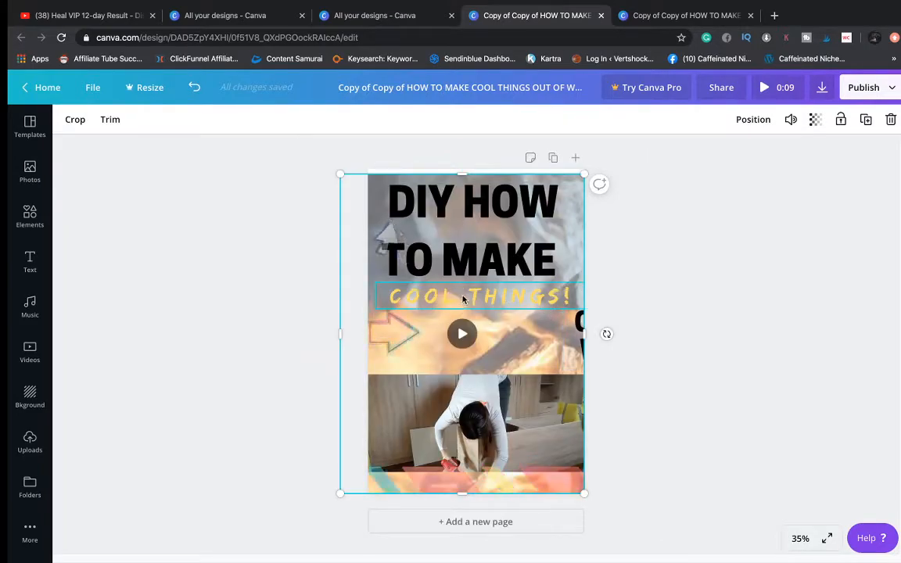
pyautogui.click(463, 297)
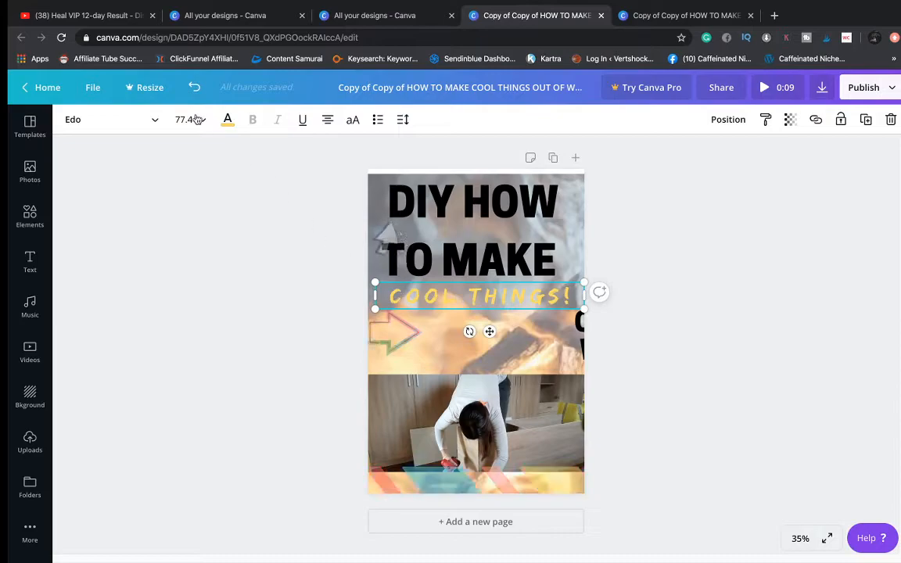
pyautogui.click(473, 300)
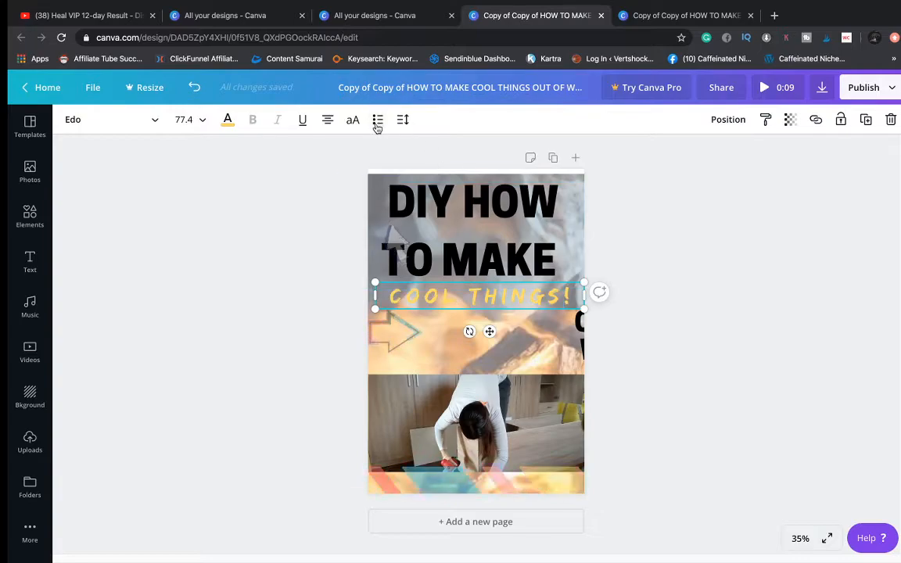
pyautogui.click(400, 119)
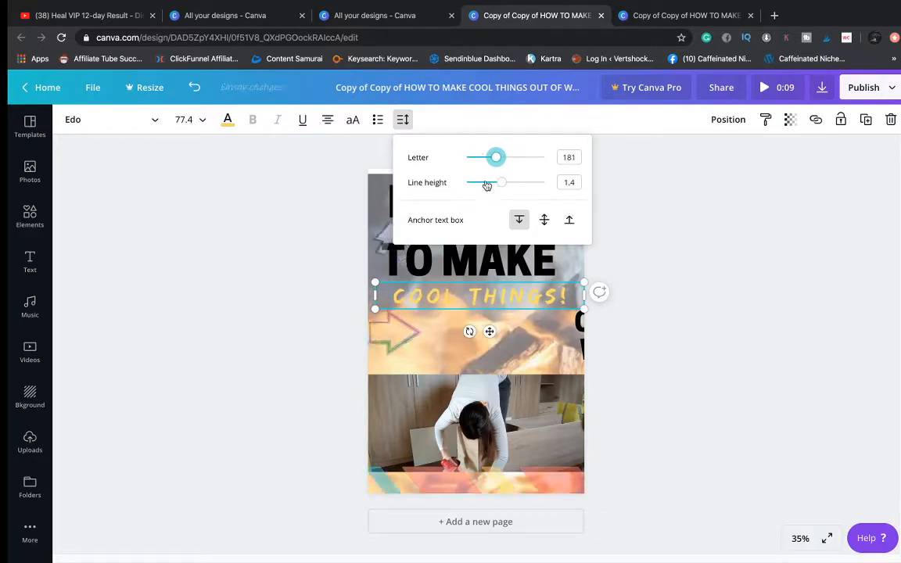
# - Play the previews of the large fire video and the woodworking video below it
pyautogui.click(342, 360)
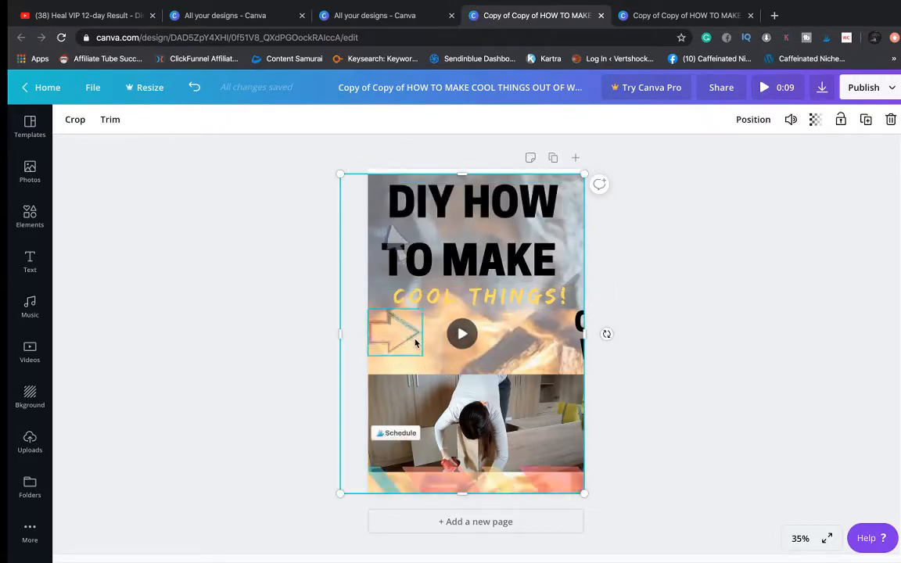
pyautogui.click(462, 335)
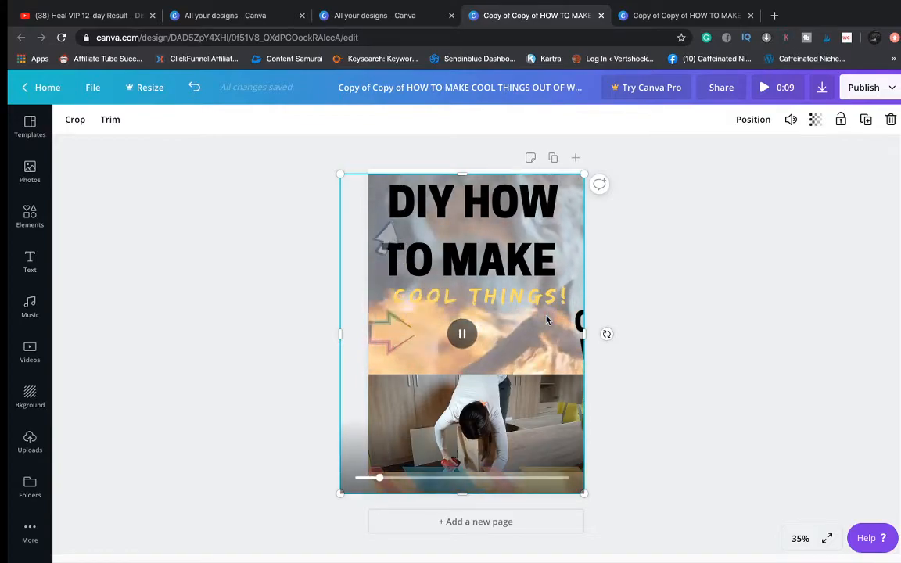
pyautogui.click(443, 442)
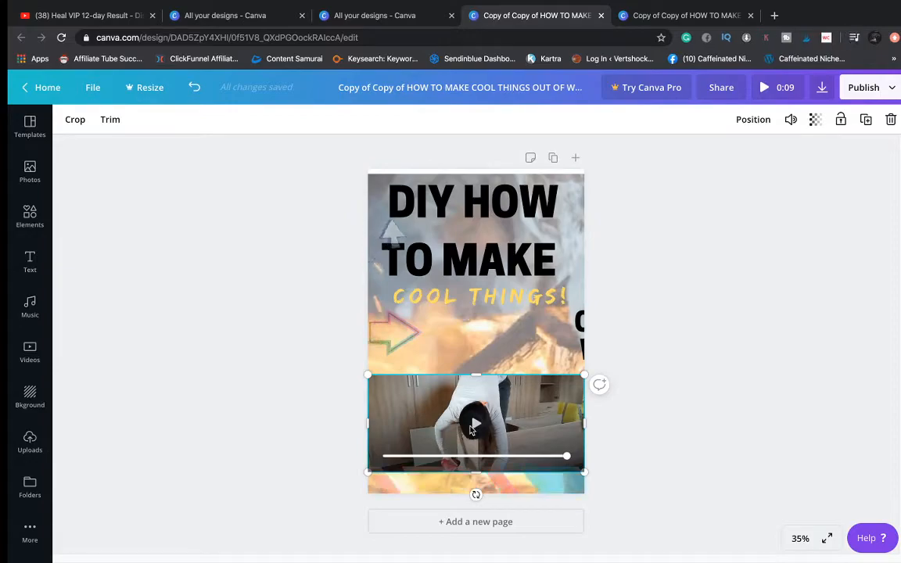
pyautogui.click(474, 425)
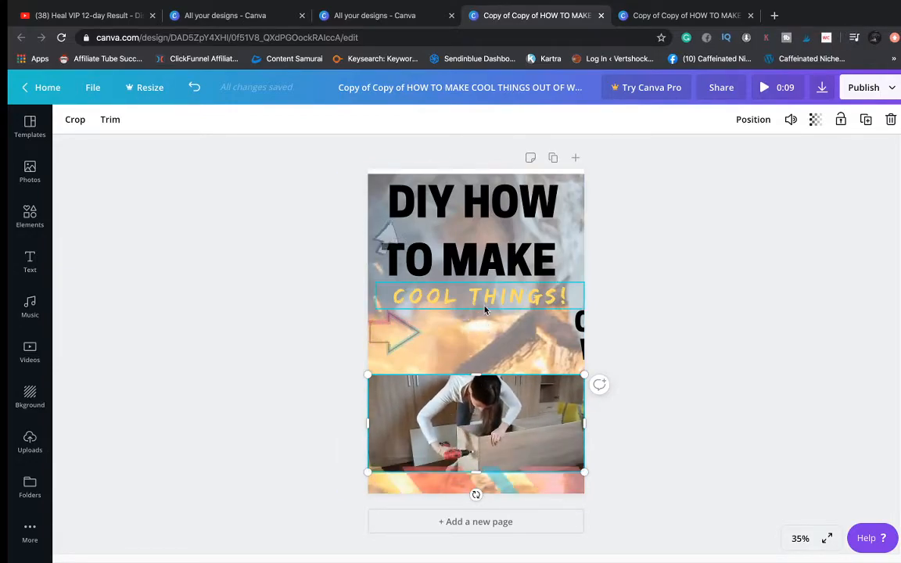
pyautogui.click(324, 376)
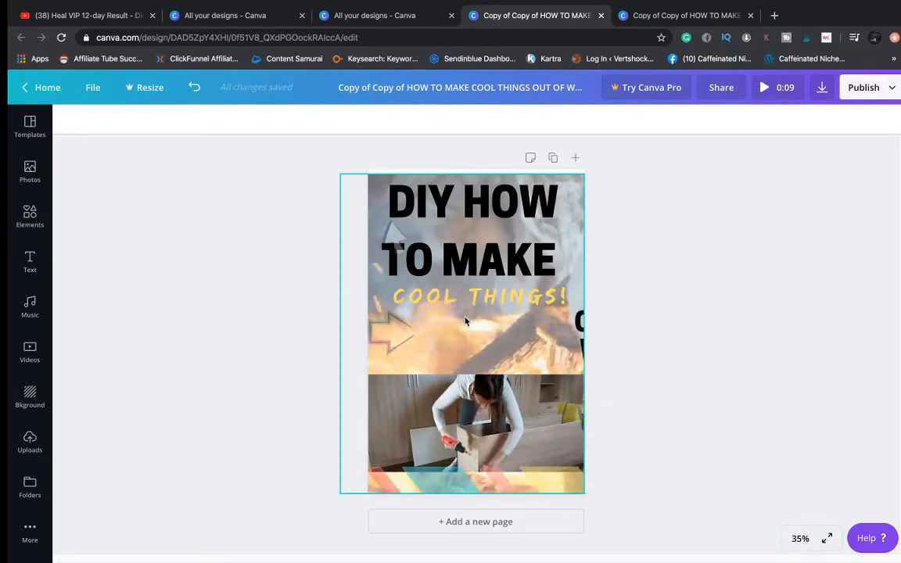
# - Move the coloured-stripe graphic slightly up over the lower part of the woodworking video and set its transparency to 68
pyautogui.moveTo(452, 495); pyautogui.dragTo(425, 489)
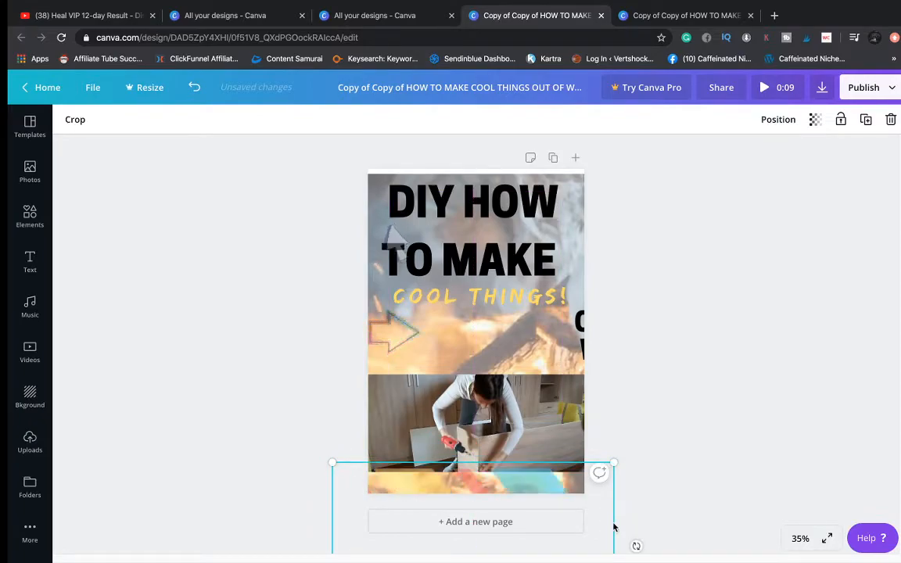
pyautogui.moveTo(554, 491); pyautogui.dragTo(576, 472)
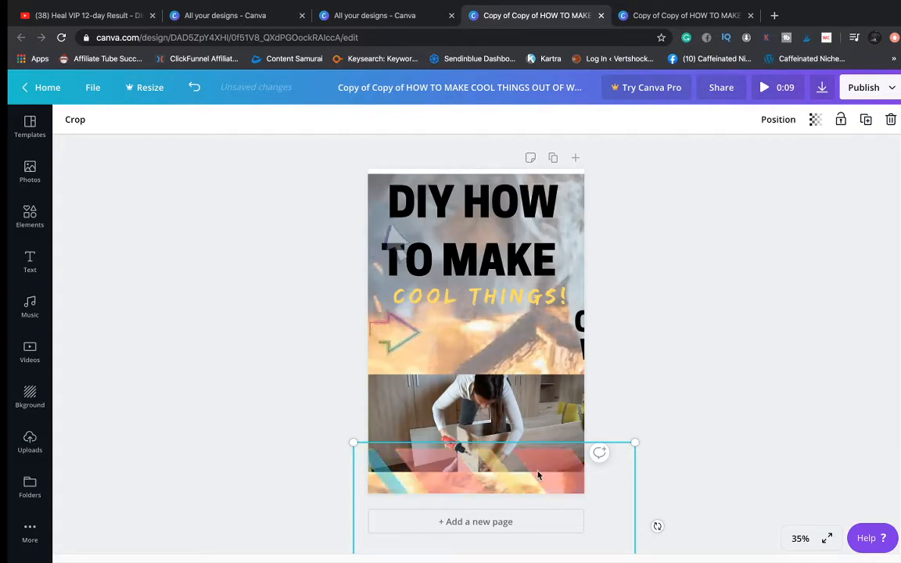
pyautogui.click(816, 120)
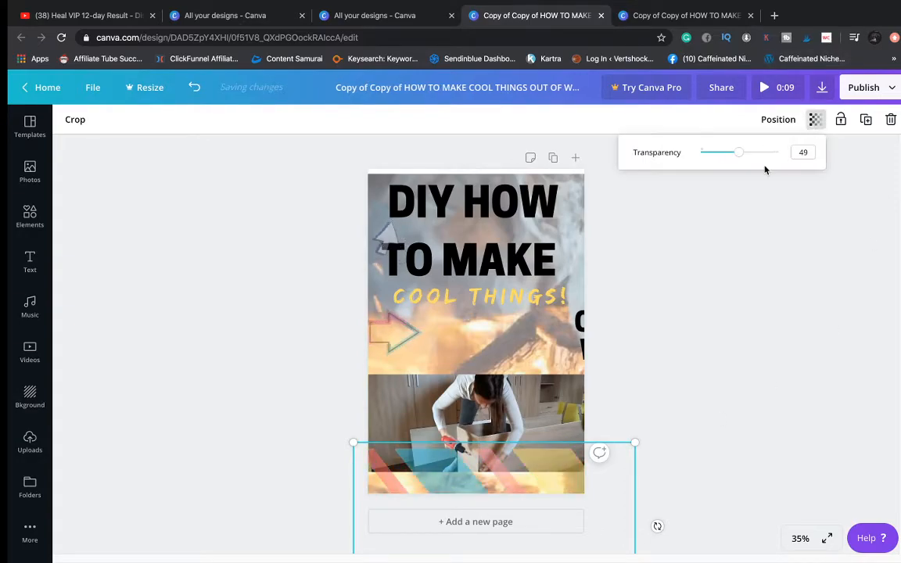
pyautogui.moveTo(744, 152)
pyautogui.mouseDown()
pyautogui.moveTo(794, 151)
pyautogui.moveTo(734, 158)
pyautogui.moveTo(755, 156)
pyautogui.mouseUp()
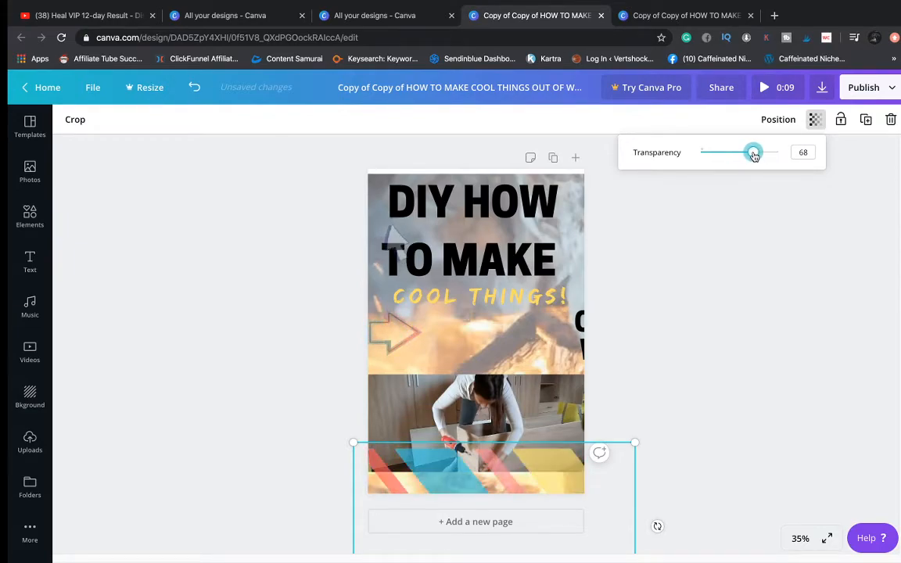
# - Set the transparency of the large fire video to 50
pyautogui.click(486, 323)
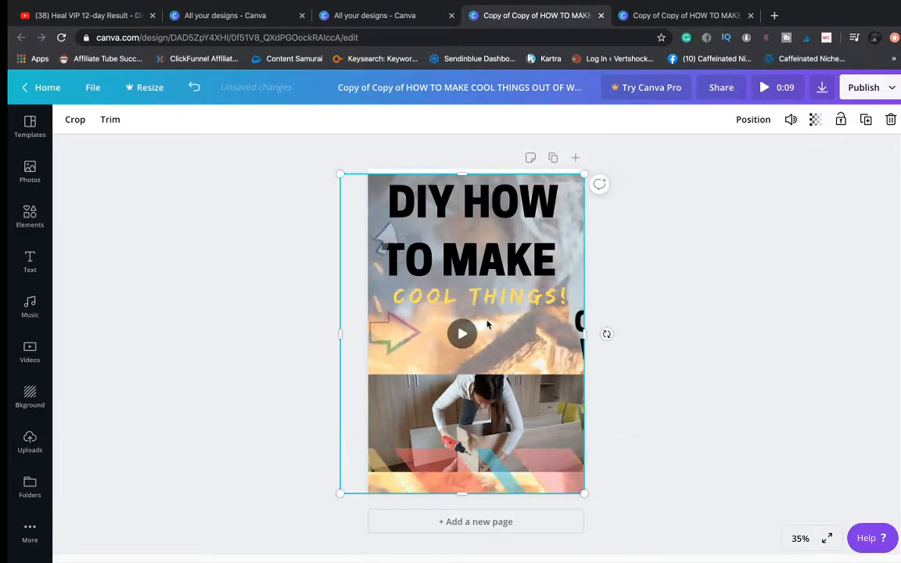
pyautogui.click(812, 120)
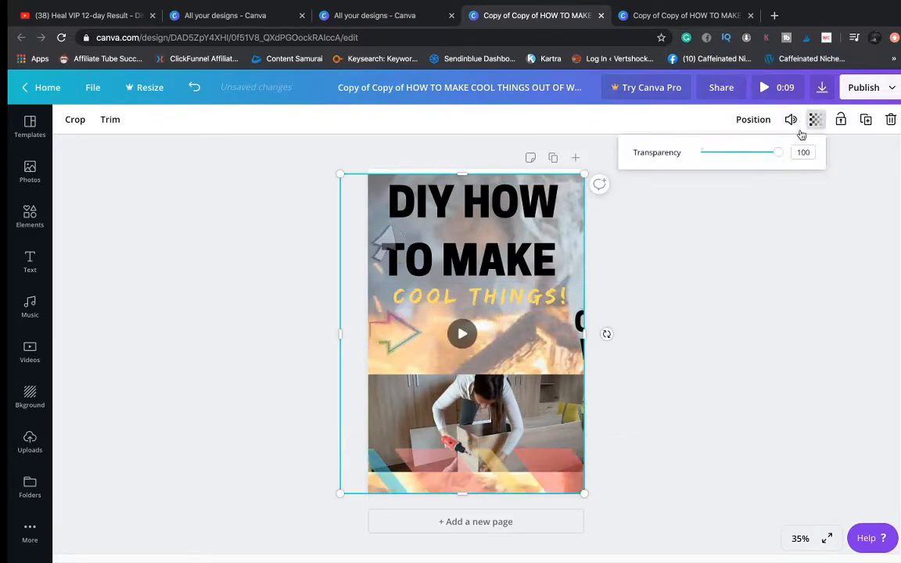
pyautogui.moveTo(771, 154); pyautogui.dragTo(740, 154)
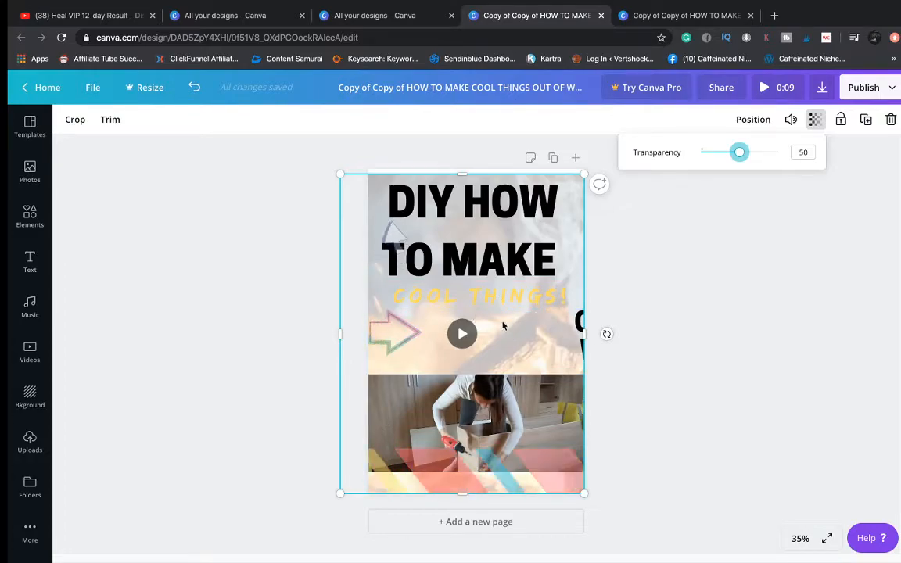
# - Move the "OUT OF WOOD" text fully onto the page, between "COOL THINGS!" and the woodworking video
pyautogui.moveTo(570, 339); pyautogui.dragTo(418, 335)
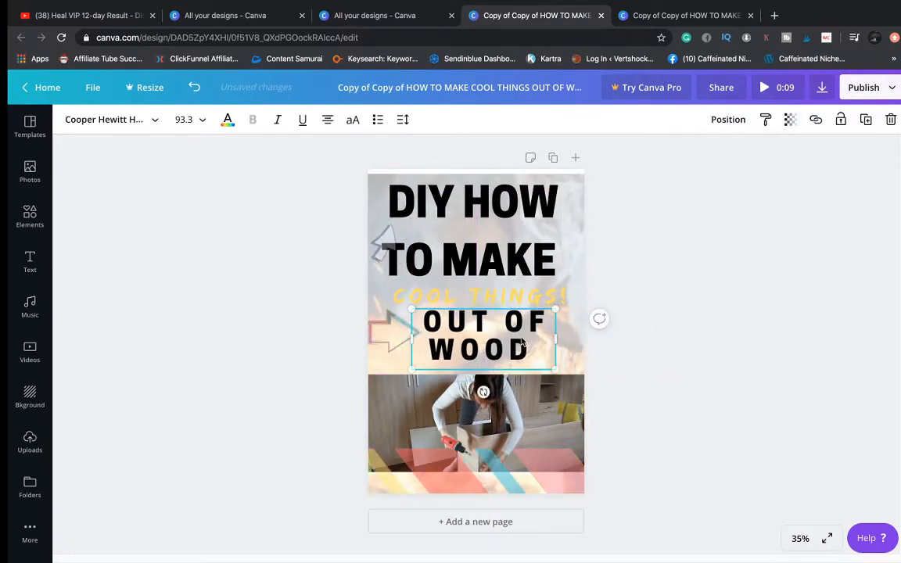
pyautogui.doubleClick(529, 334)
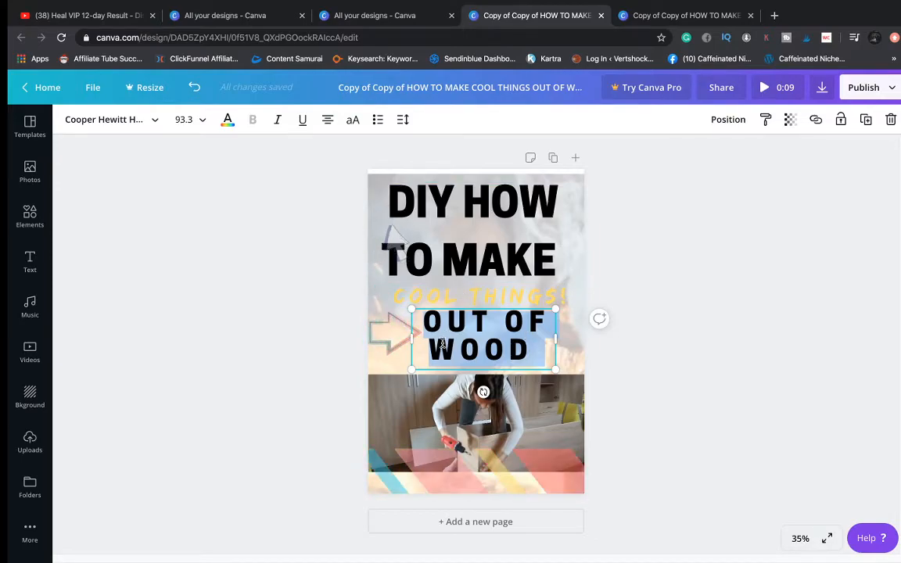
pyautogui.click(330, 360)
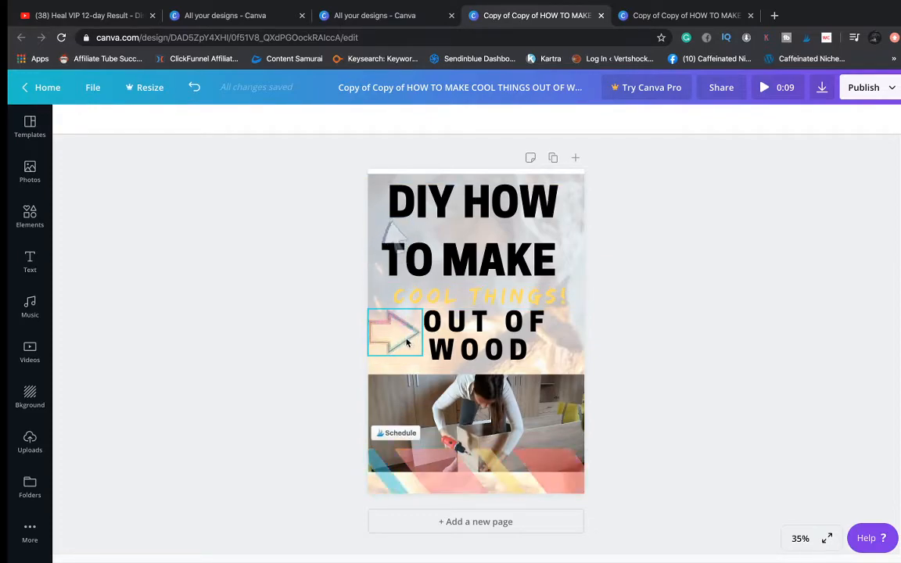
# - Nudge the outlined arrow sticker toward "OUT OF WOOD" and move the "COOL THINGS!" text slightly up
pyautogui.moveTo(395, 334)
pyautogui.mouseDown()
pyautogui.moveTo(419, 352)
pyautogui.moveTo(396, 338)
pyautogui.moveTo(404, 332)
pyautogui.mouseUp()
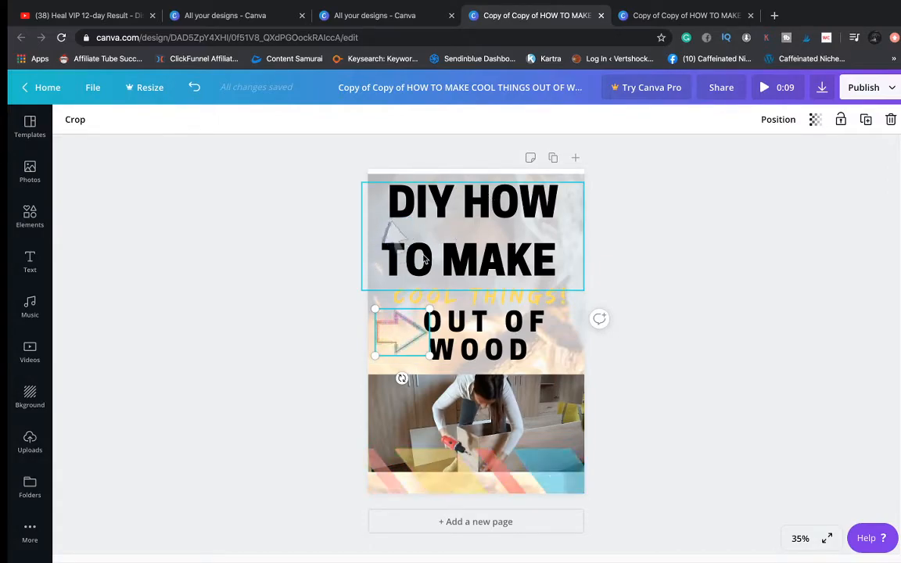
pyautogui.click(461, 300)
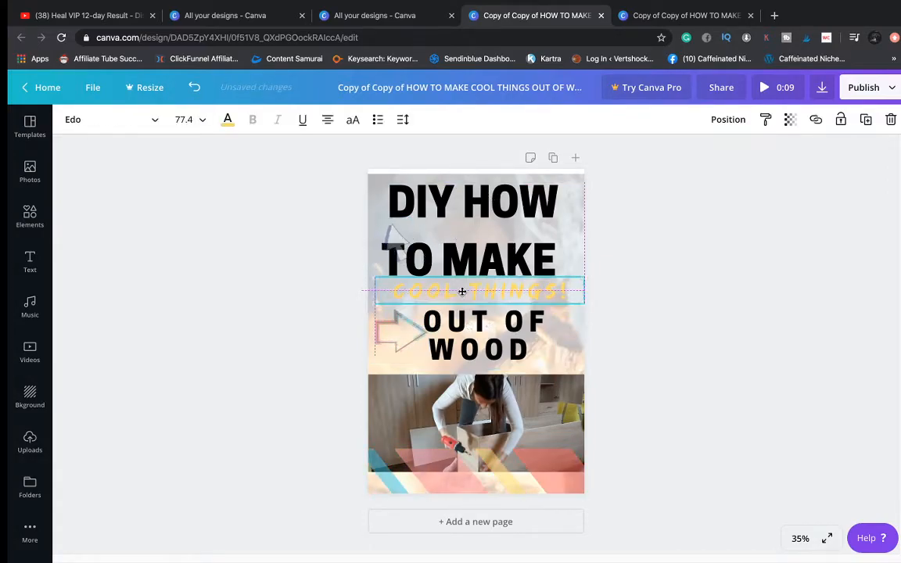
pyautogui.moveTo(462, 295); pyautogui.dragTo(461, 291)
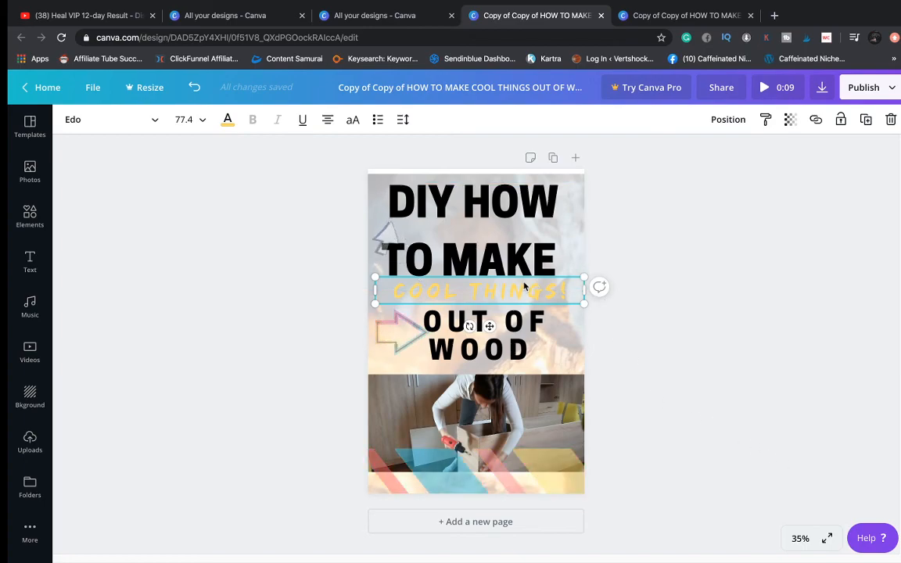
pyautogui.press('super+Tab')
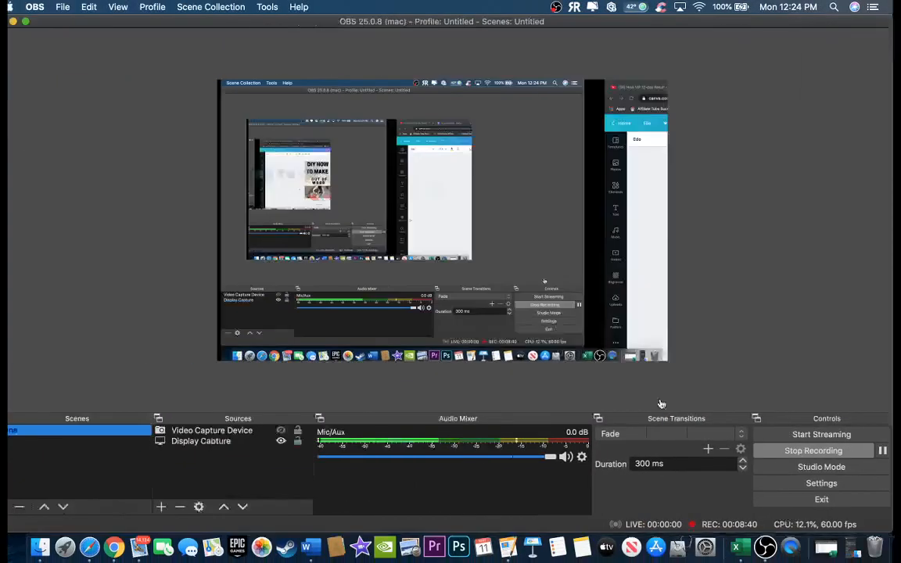